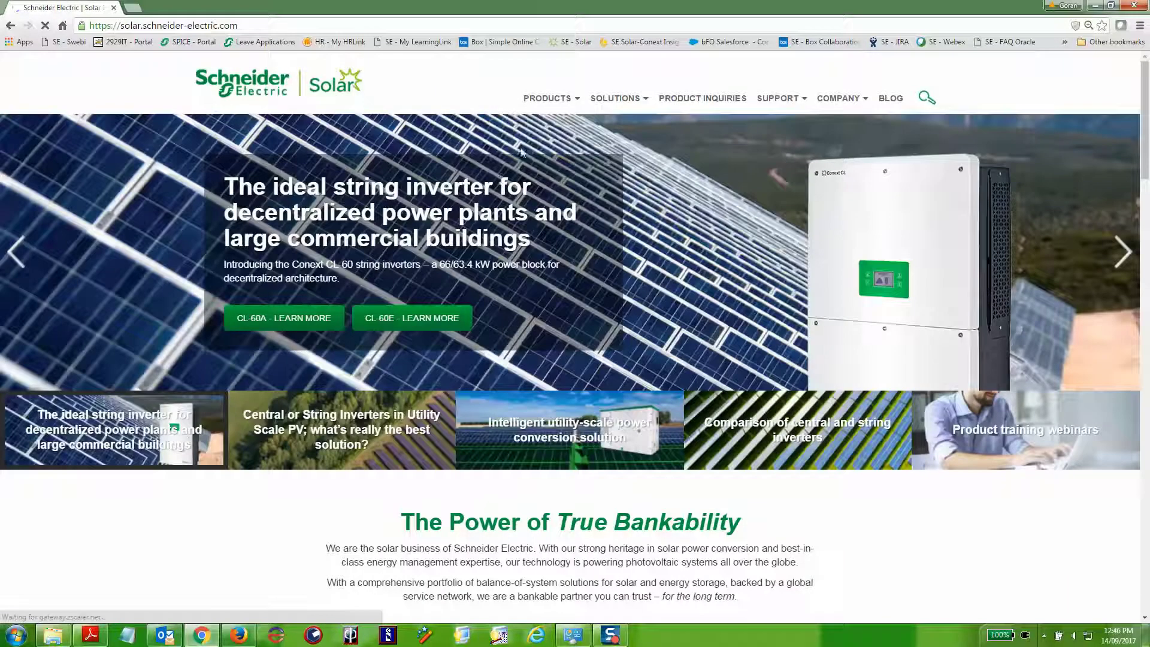
Go through Products > Off-Grid and Back-Up > Accessories to the Conext Configuration Tool page.
{"action": "mouse_move", "coordinate": [549, 98]}
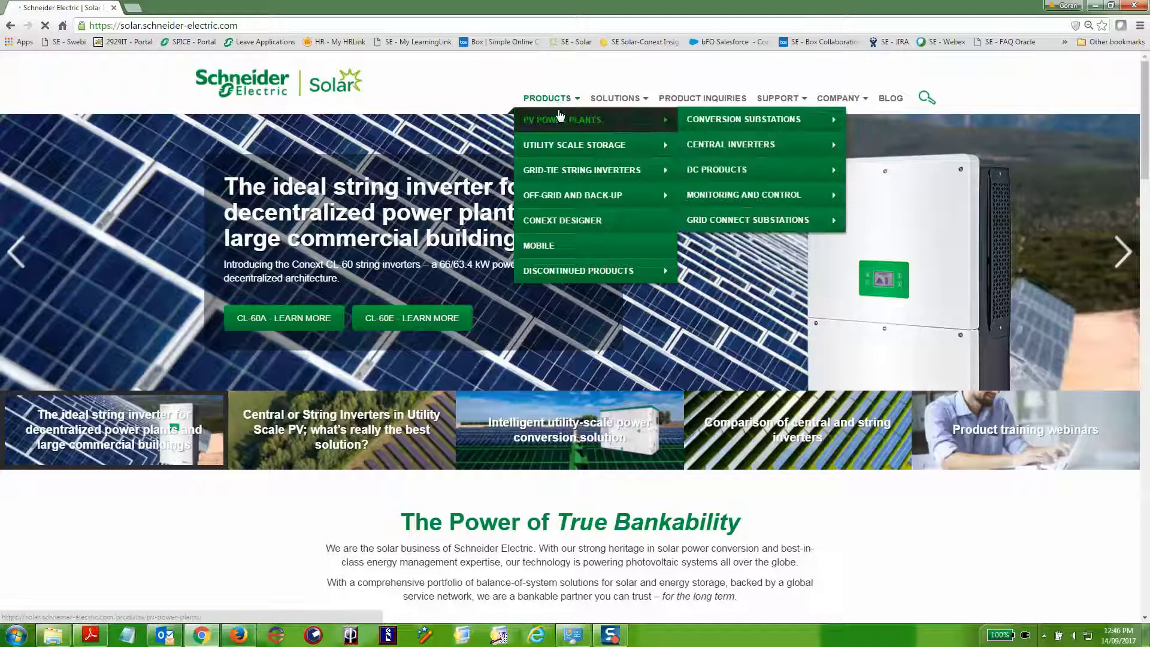
{"action": "mouse_move", "coordinate": [570, 172]}
{"action": "mouse_move", "coordinate": [570, 195]}
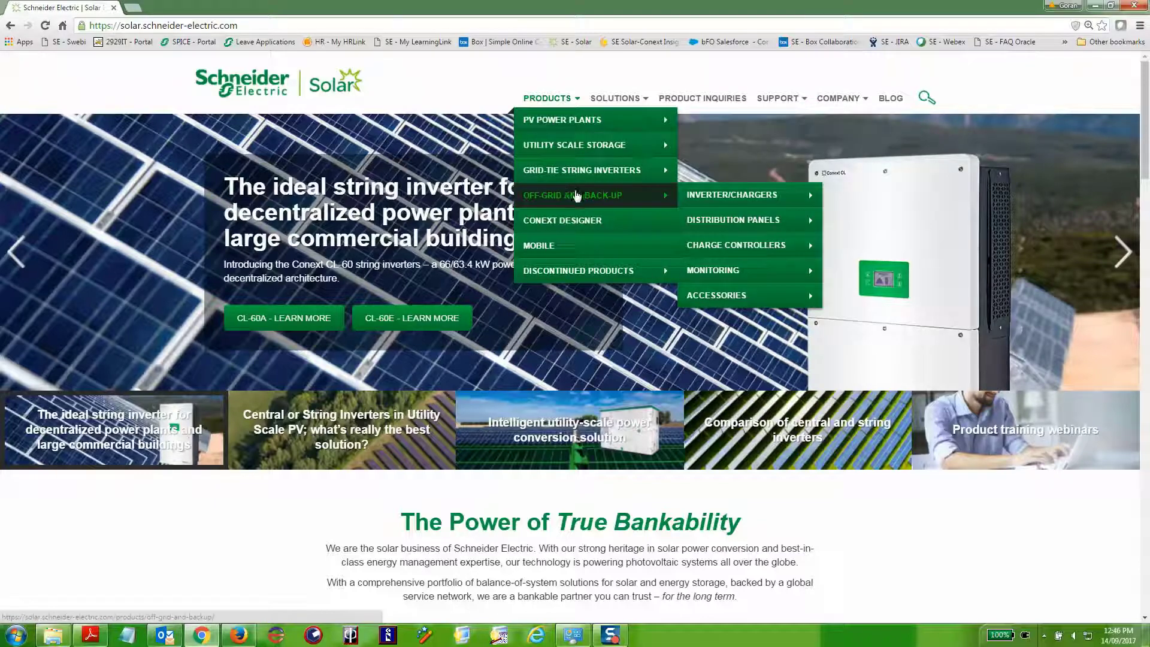
{"action": "mouse_move", "coordinate": [728, 296]}
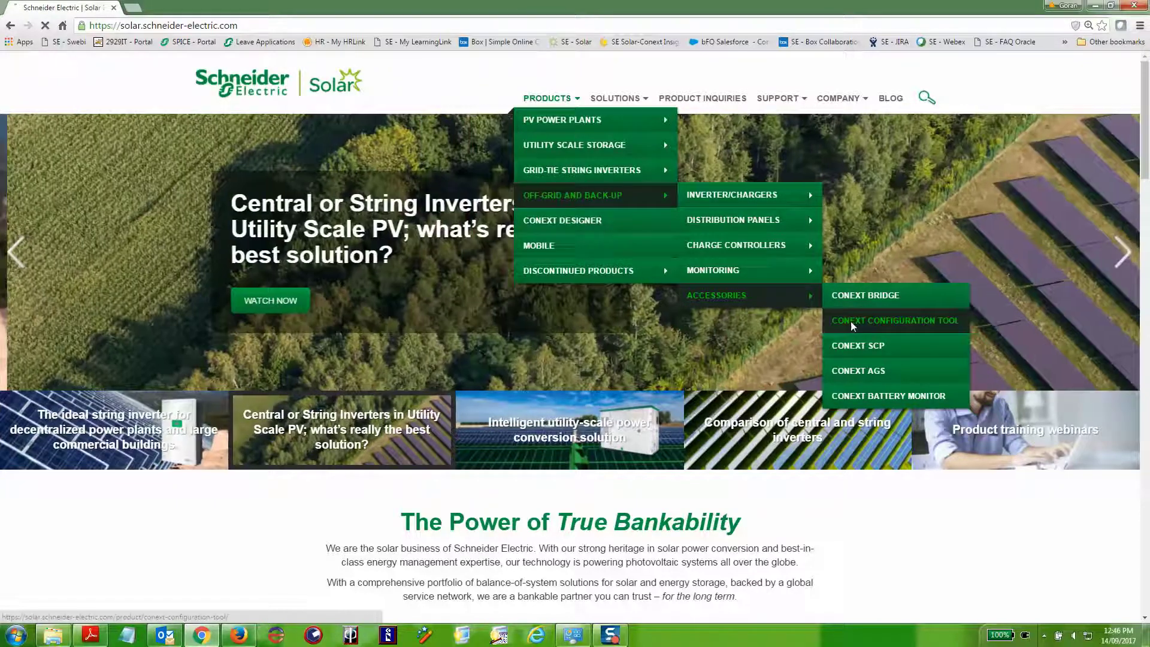
{"action": "left_click", "coordinate": [860, 328]}
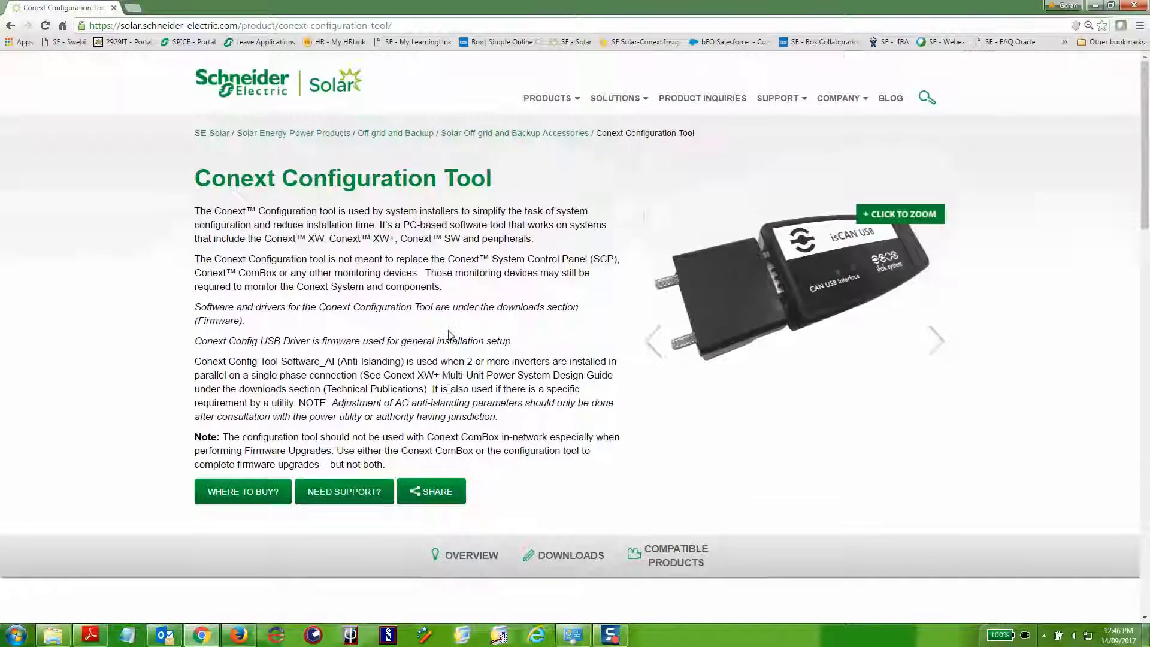
Scroll to the Downloads section and expand Firmware to list its three downloads.
{"action": "scroll", "coordinate": [449, 334], "scroll_direction": "down", "scroll_amount": 10}
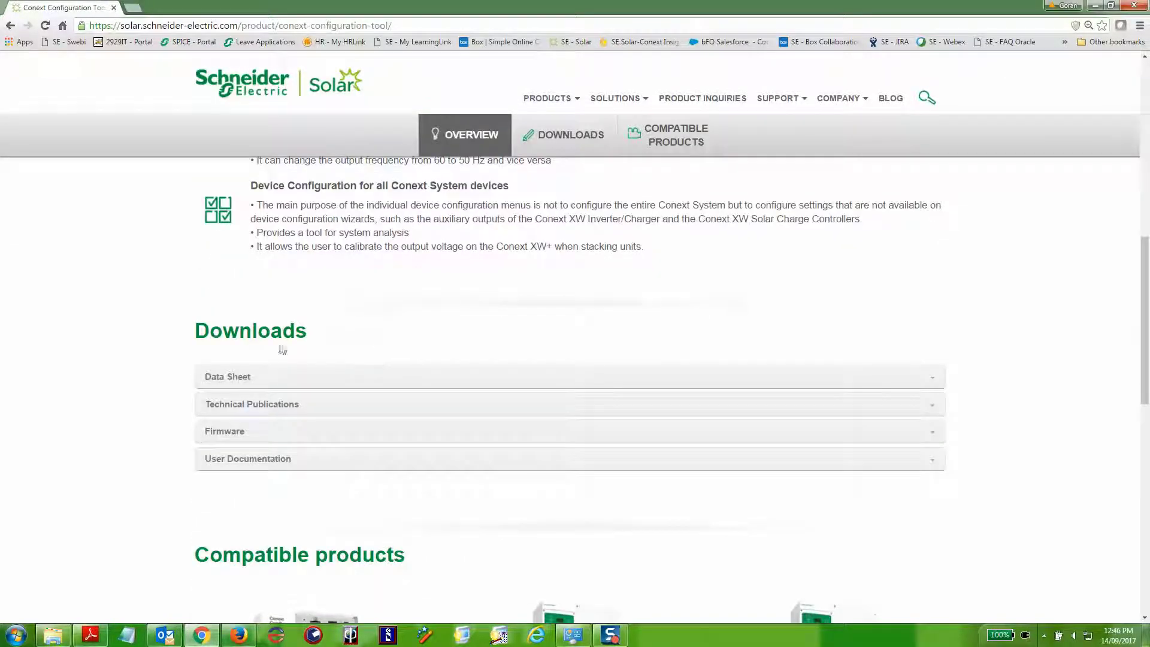
{"action": "left_click", "coordinate": [234, 438]}
{"action": "scroll", "coordinate": [344, 413], "scroll_direction": "down", "scroll_amount": 2}
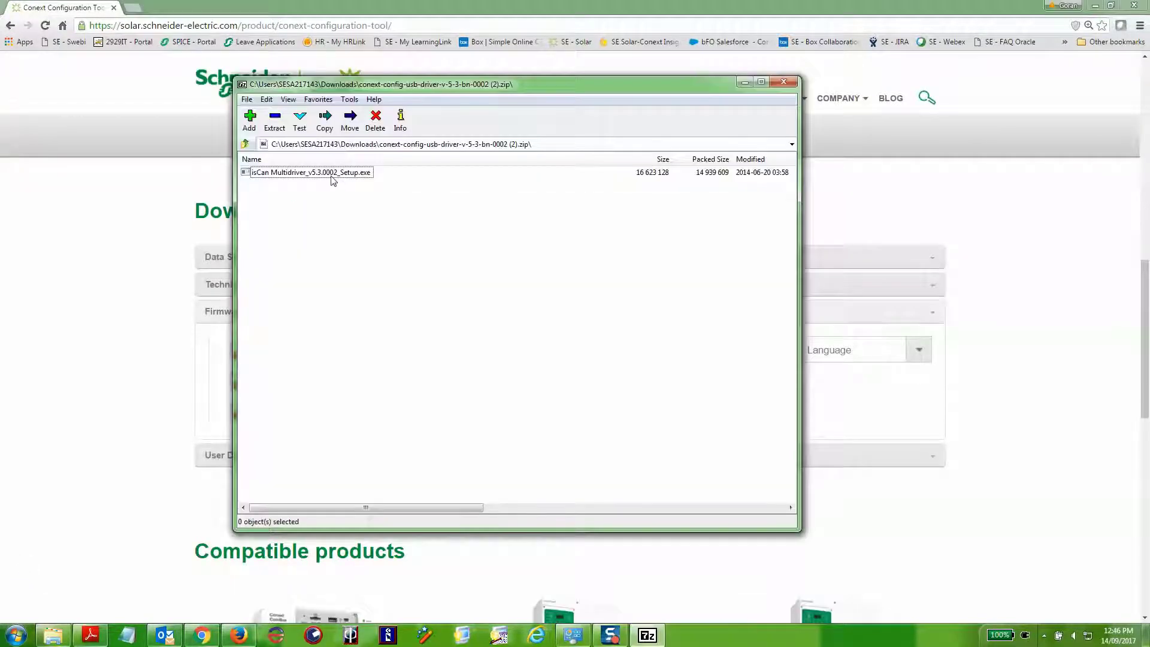
Use 7-Zip Copy To to copy iCan Multidriver_v5.3.0002_Setup.exe from the zip to the Desktop.
{"action": "right_click", "coordinate": [322, 174]}
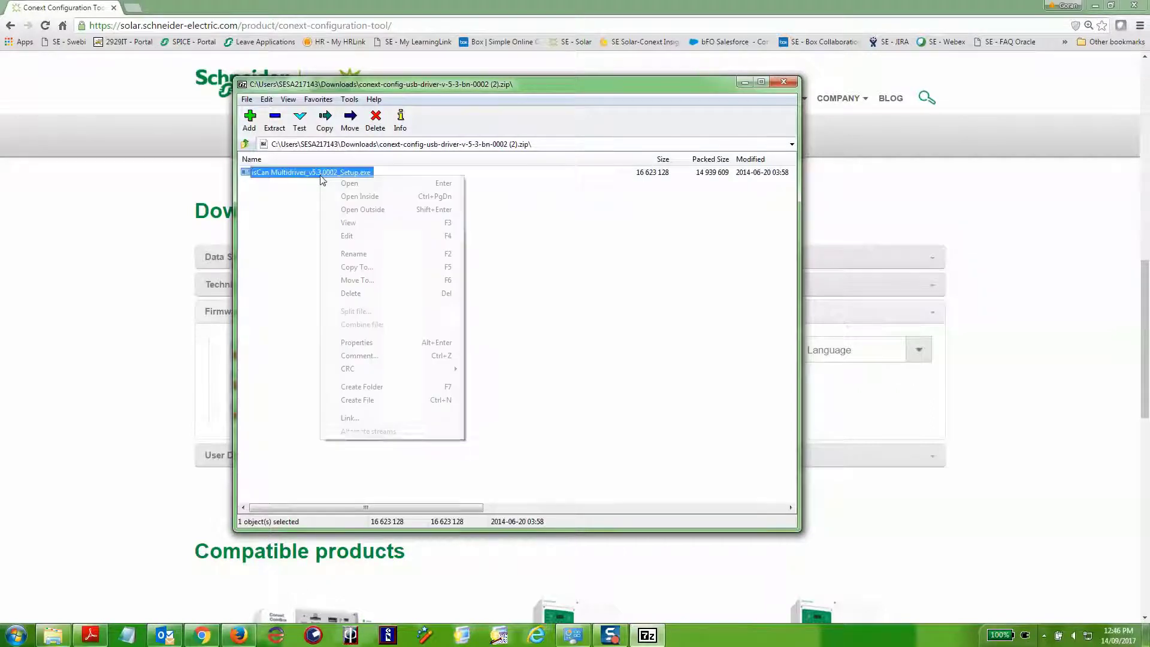
{"action": "left_click", "coordinate": [353, 271]}
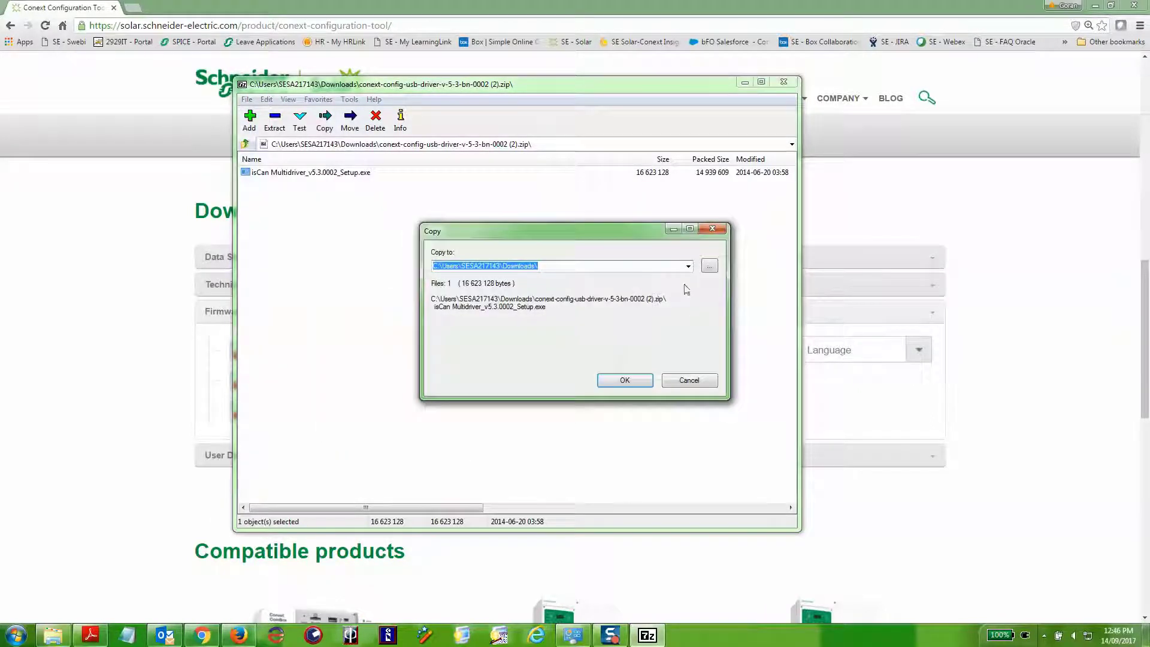
{"action": "left_click", "coordinate": [710, 265]}
{"action": "left_click", "coordinate": [519, 274]}
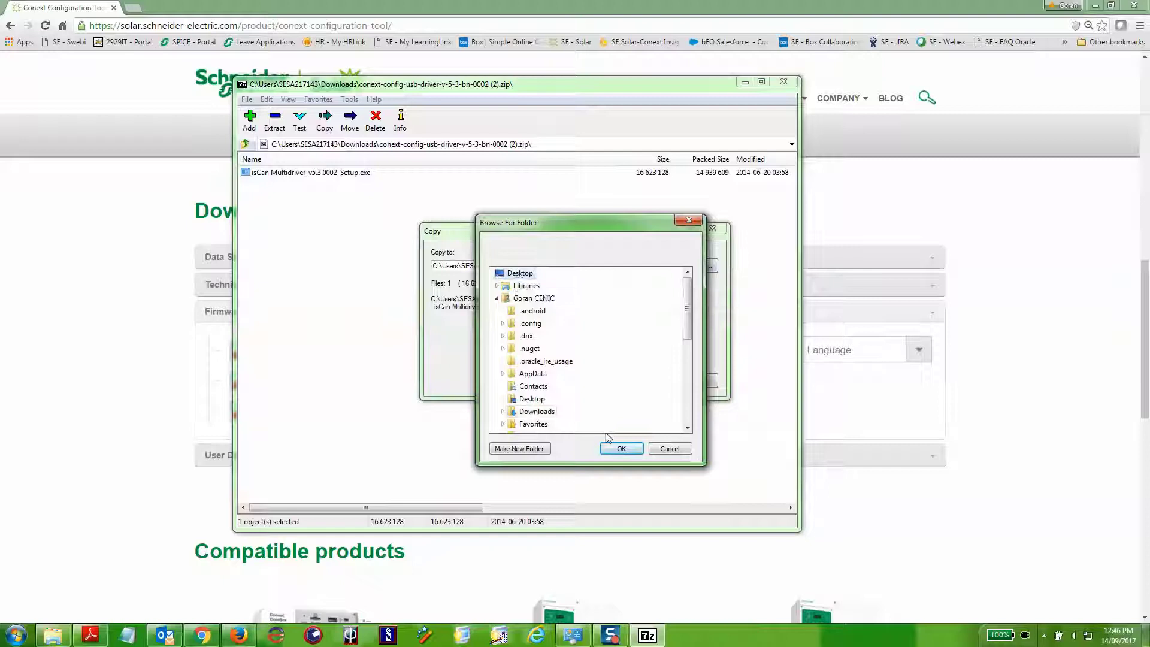
{"action": "left_click", "coordinate": [615, 449]}
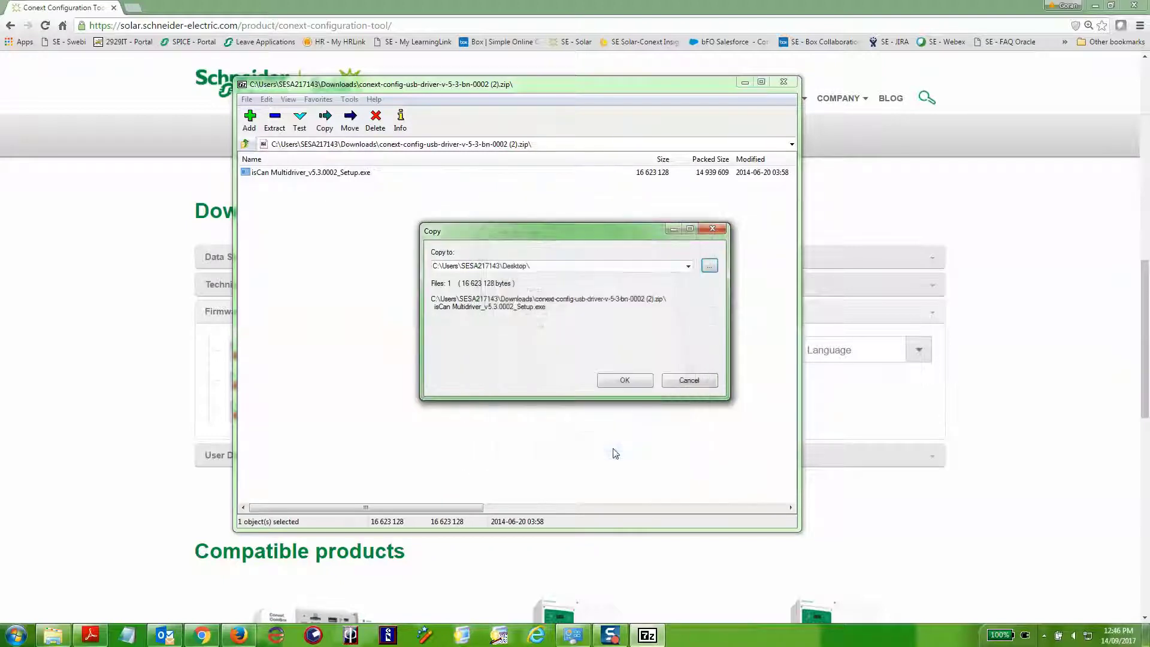
{"action": "left_click", "coordinate": [621, 381]}
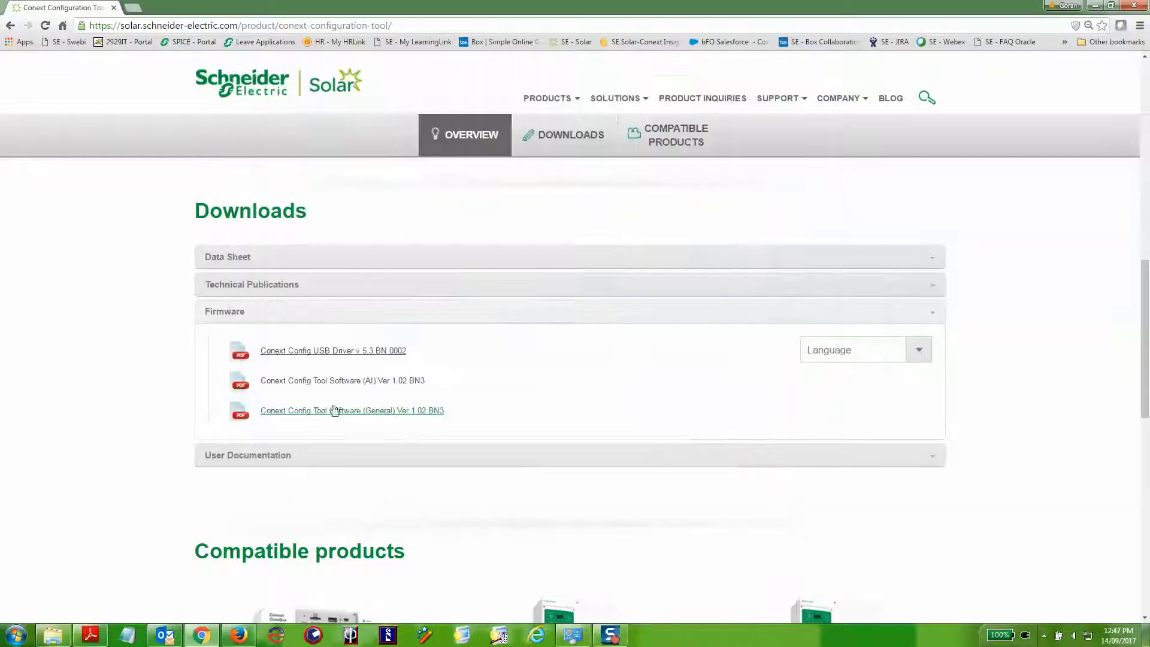
Download Config Tool Software (AI) Ver 1.02 BN3 and copy its AI Conext Config tool AI folder to the Desktop.
{"action": "left_click", "coordinate": [784, 82]}
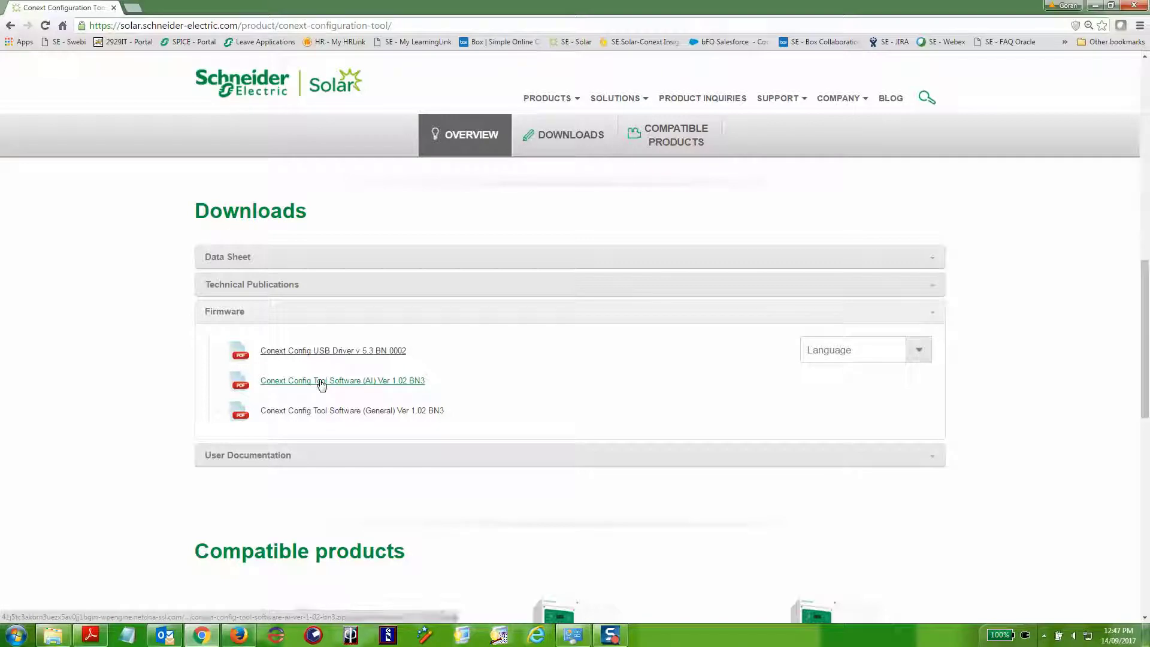
{"action": "left_click", "coordinate": [322, 383]}
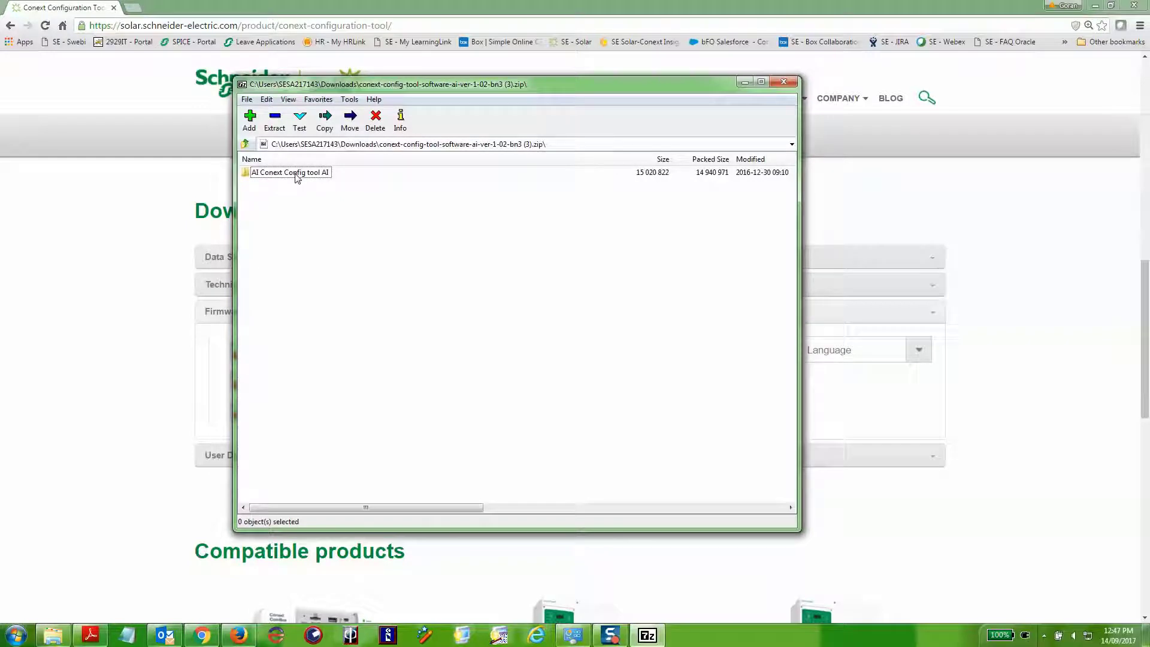
{"action": "right_click", "coordinate": [296, 178]}
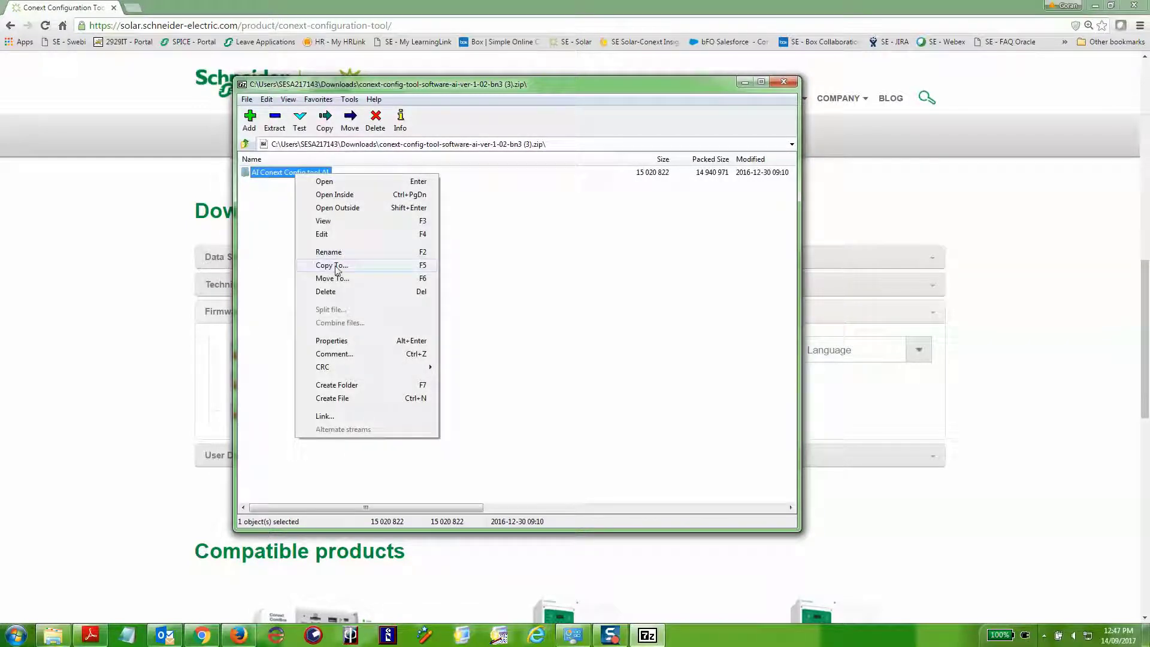
{"action": "left_click", "coordinate": [331, 266]}
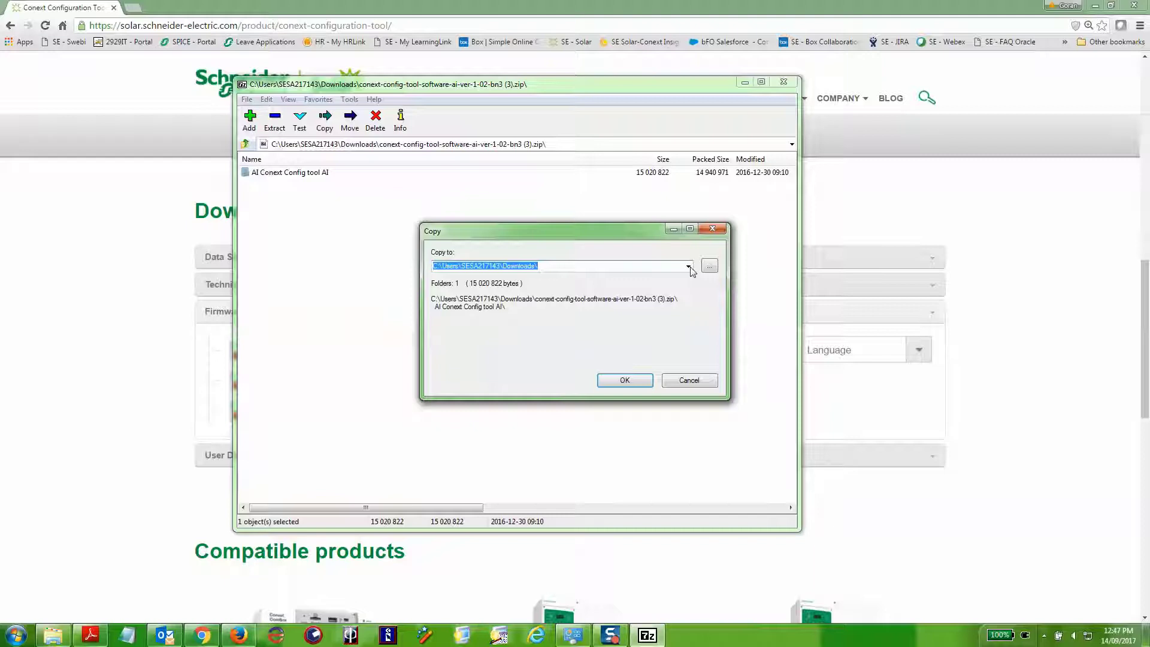
{"action": "left_click", "coordinate": [709, 266]}
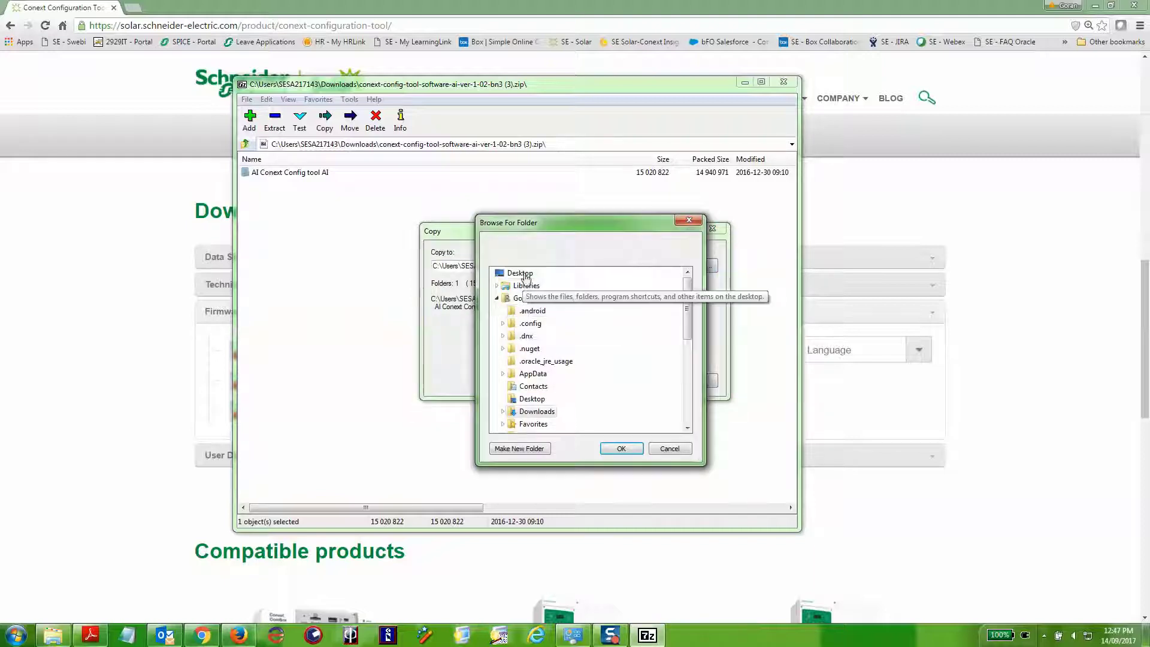
{"action": "left_click", "coordinate": [520, 273]}
{"action": "left_click", "coordinate": [621, 449]}
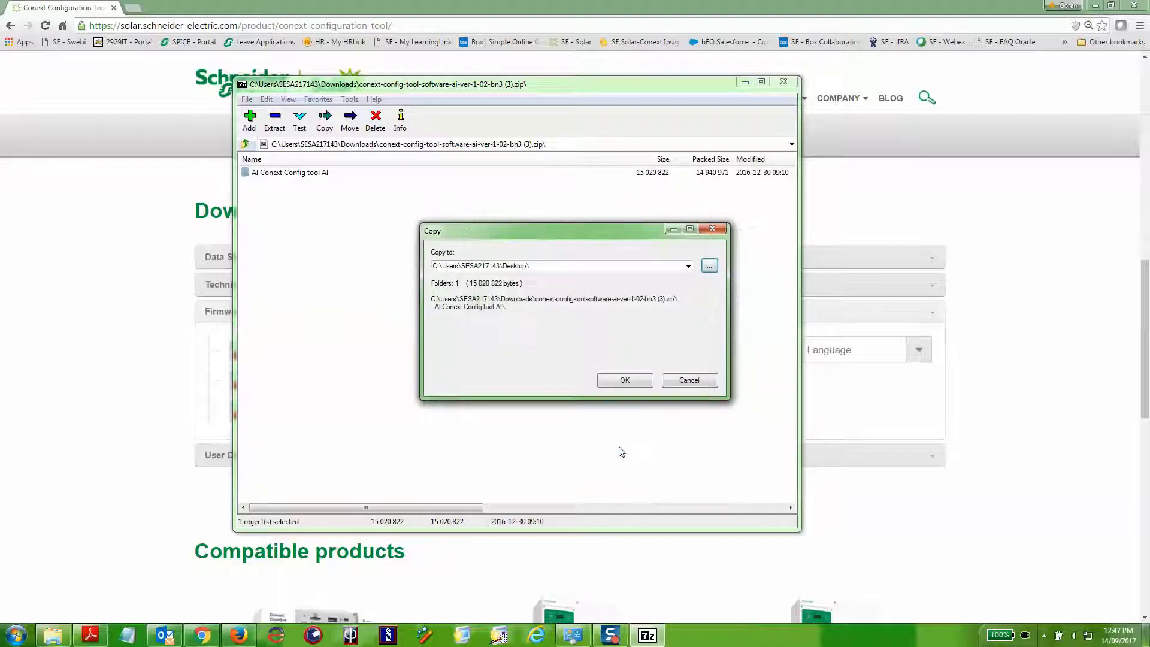
{"action": "left_click", "coordinate": [625, 379]}
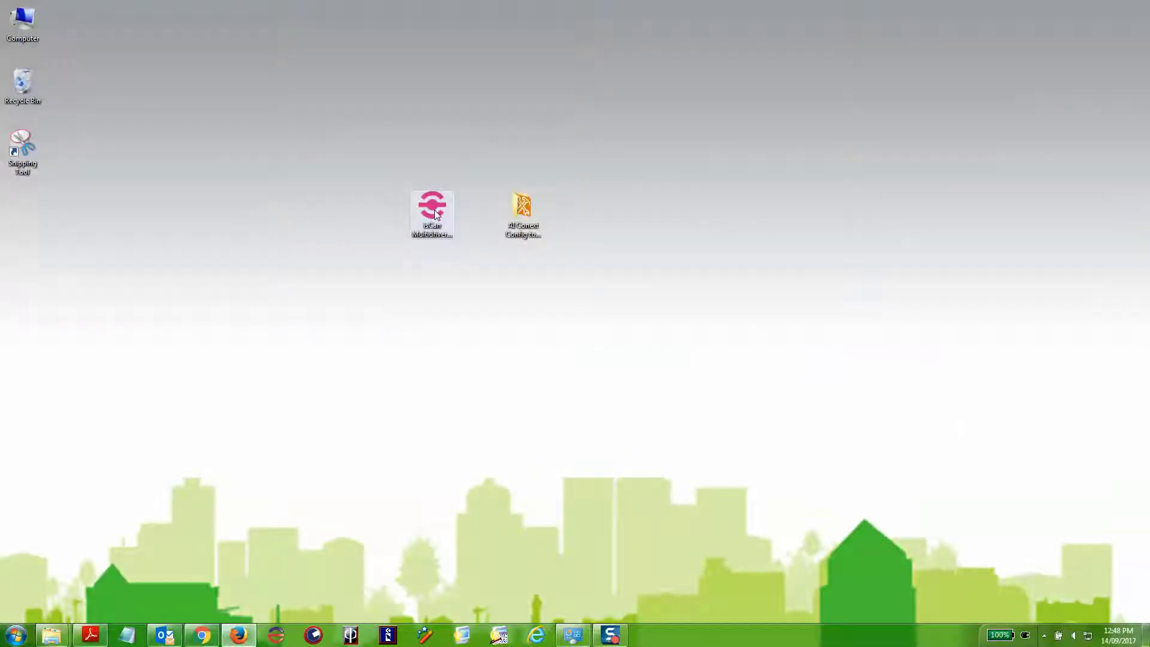
Run the iSCan USB driver installer, accept the license, keep the default folder and install.
{"action": "double_click", "coordinate": [435, 212]}
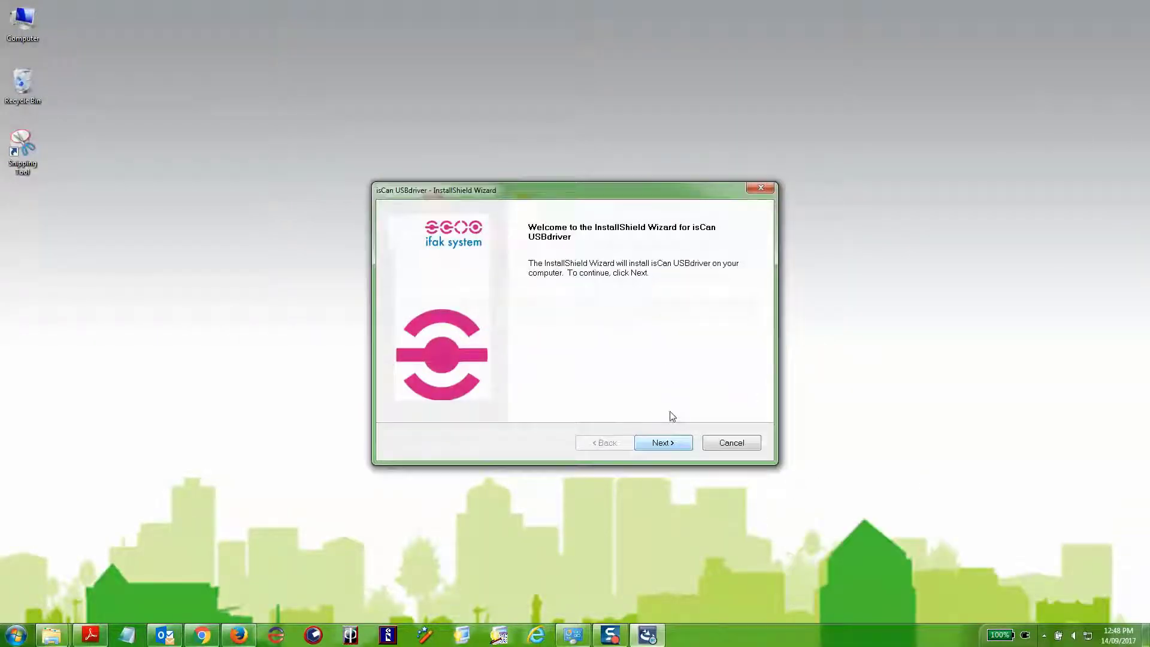
{"action": "left_click", "coordinate": [664, 447]}
{"action": "left_click", "coordinate": [405, 389]}
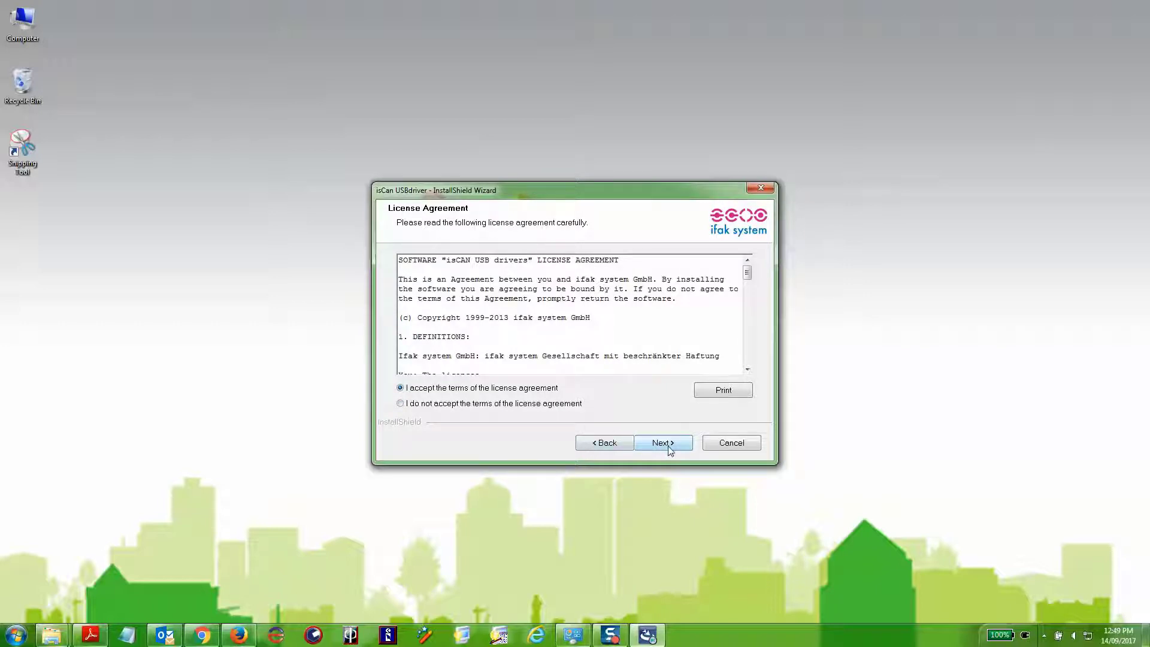
{"action": "left_click", "coordinate": [667, 446]}
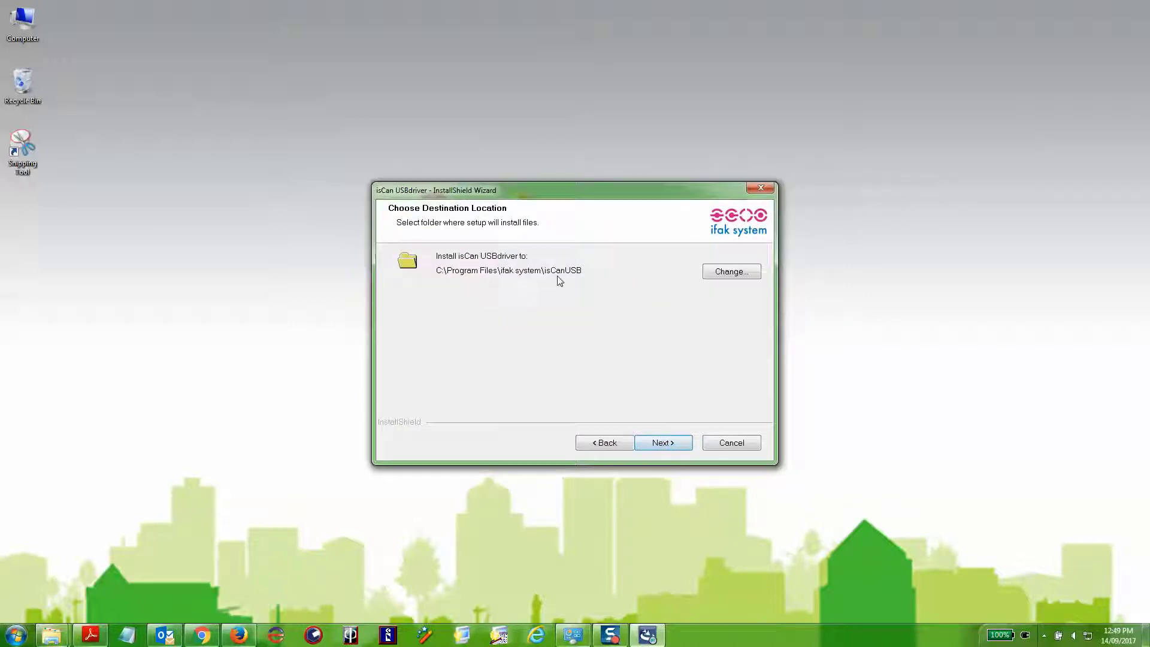
{"action": "left_click", "coordinate": [658, 443]}
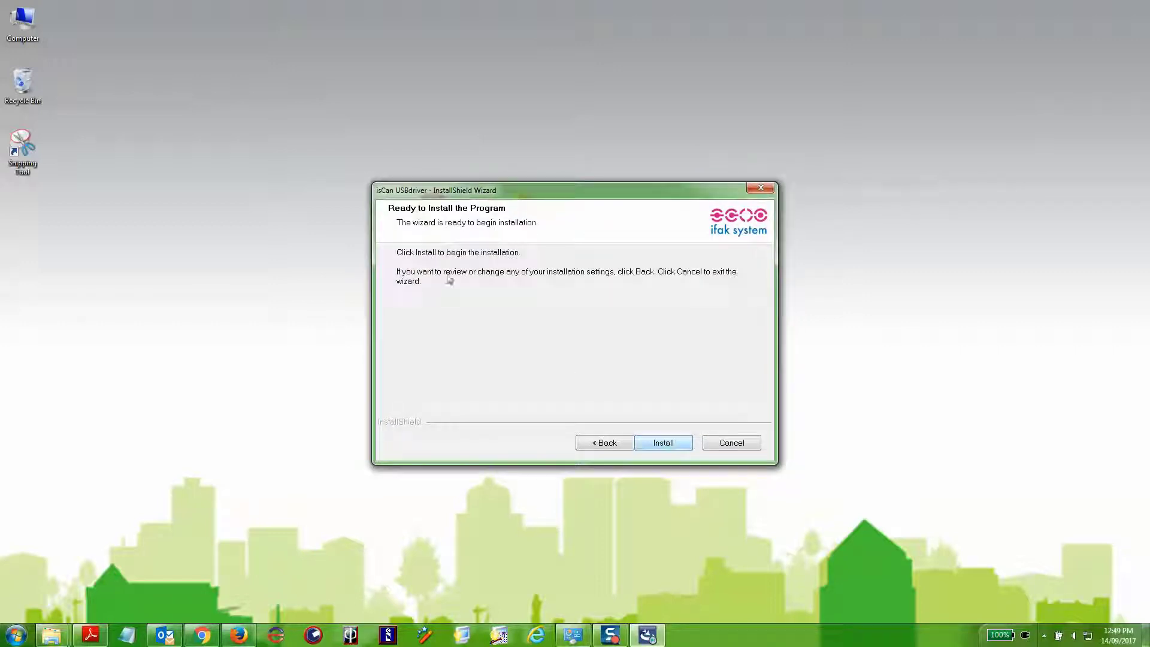
{"action": "left_click", "coordinate": [661, 444]}
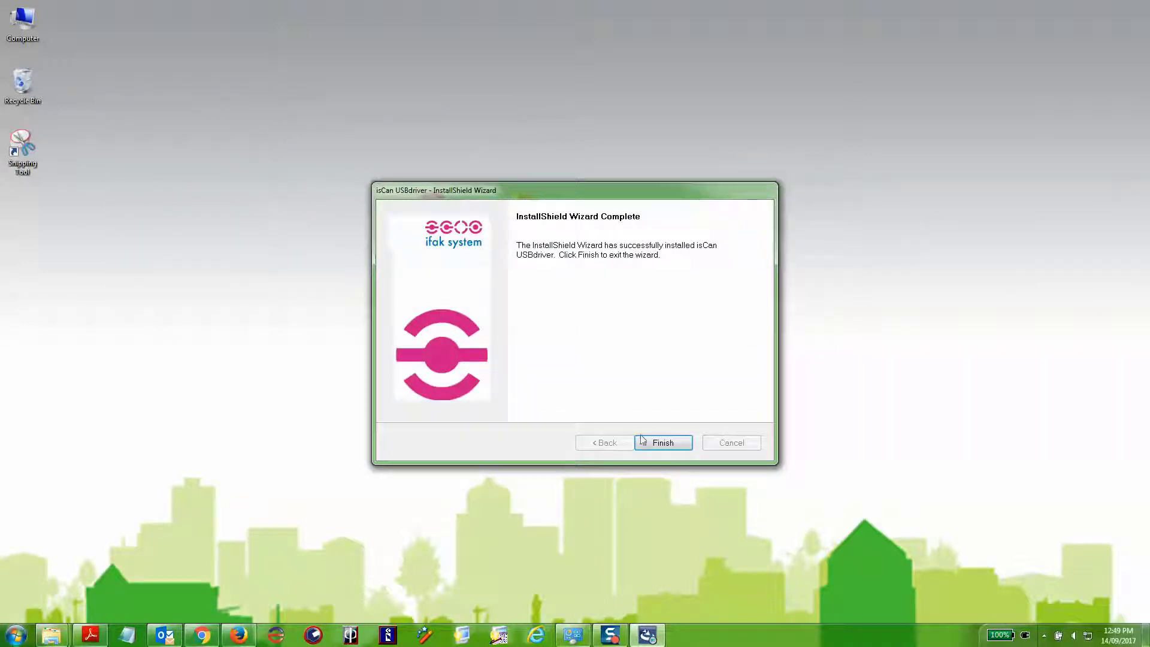
Close the finished installer and launch isCAN driver config from Start > ifak system > CAN.
{"action": "left_click", "coordinate": [659, 444]}
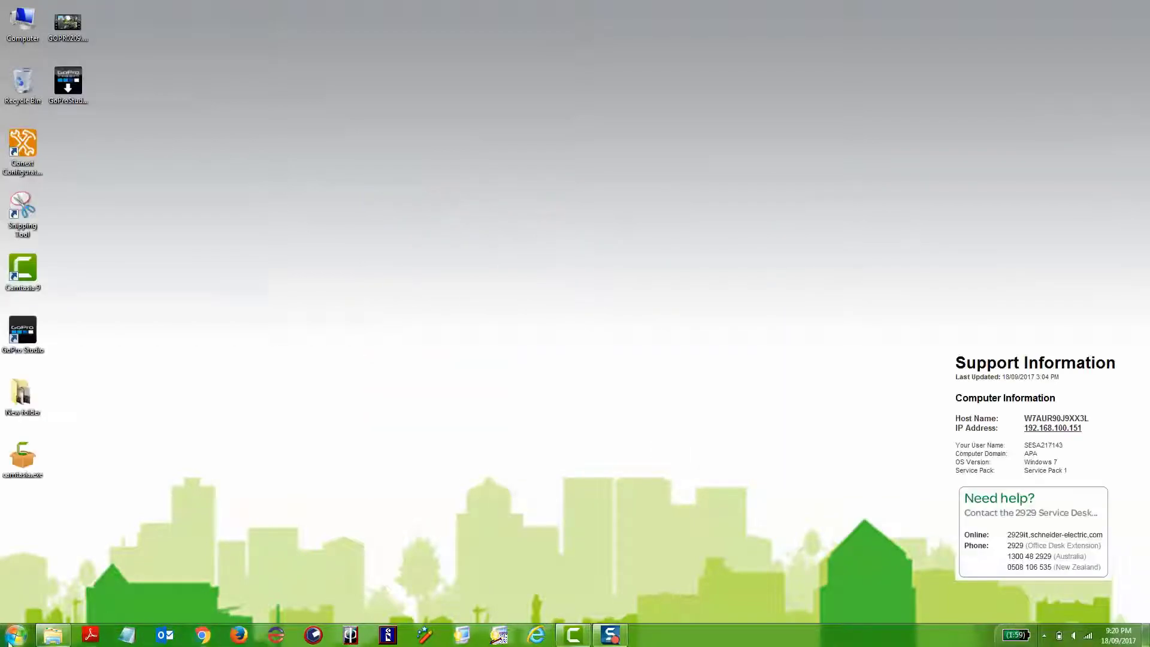
{"action": "left_click", "coordinate": [17, 634]}
{"action": "left_click", "coordinate": [34, 581]}
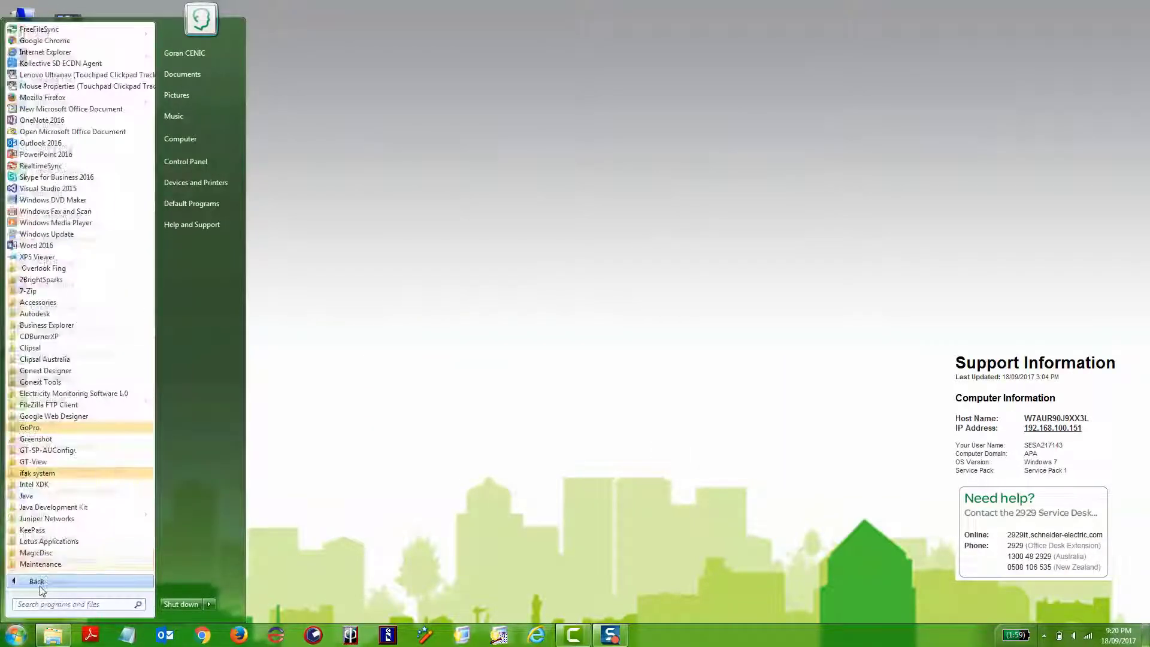
{"action": "left_click", "coordinate": [35, 473]}
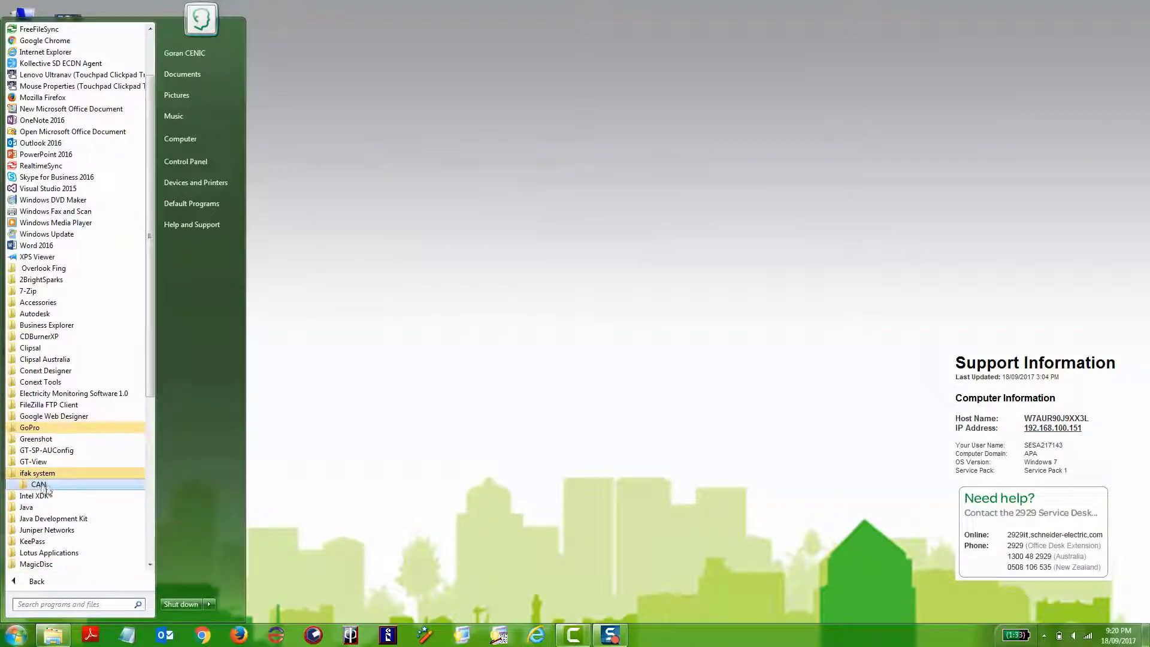
{"action": "left_click", "coordinate": [39, 484]}
{"action": "right_click", "coordinate": [51, 498]}
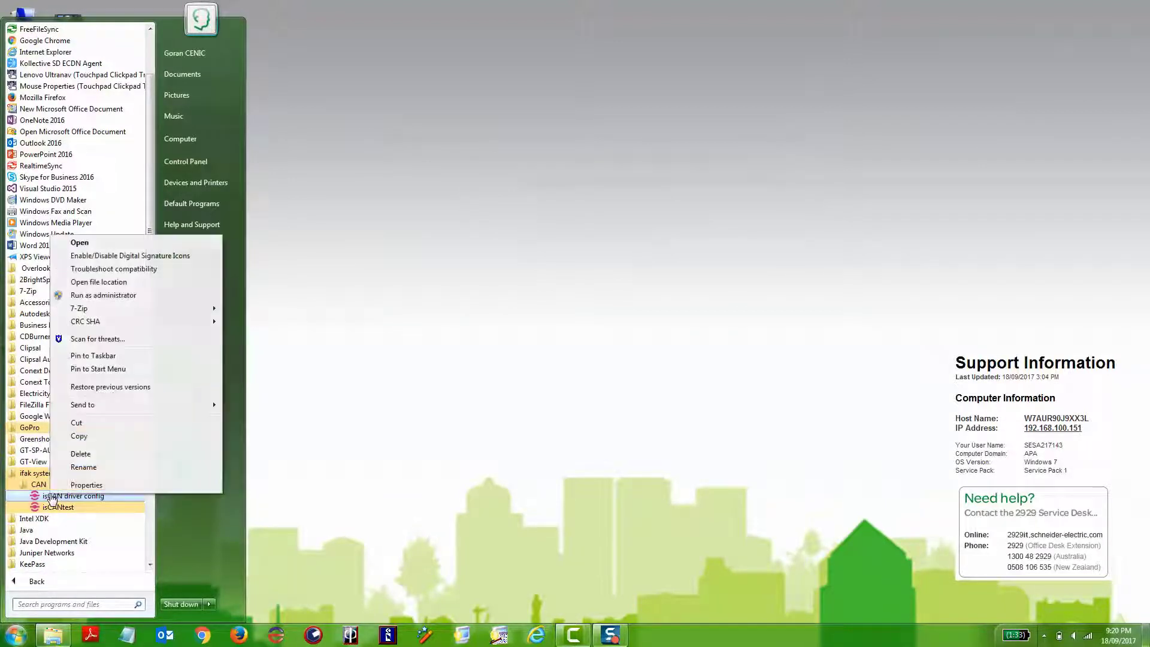
{"action": "left_click", "coordinate": [99, 243]}
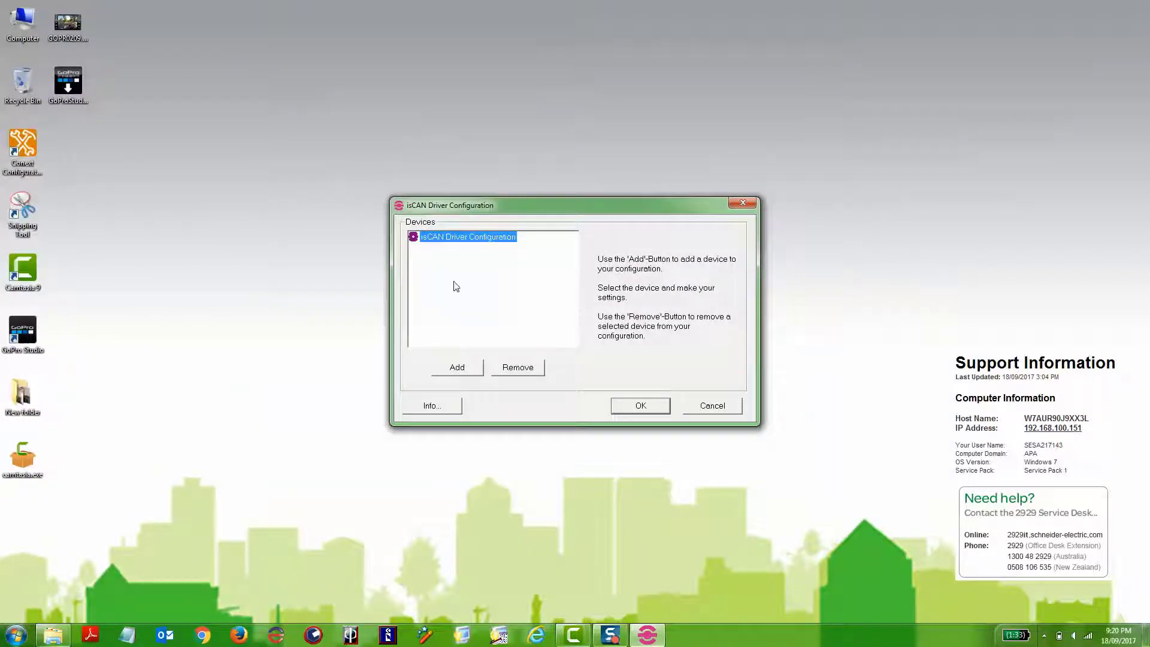
Add a USB device, change Device 0's serial number from 3000 to 1, and save.
{"action": "left_click", "coordinate": [458, 368]}
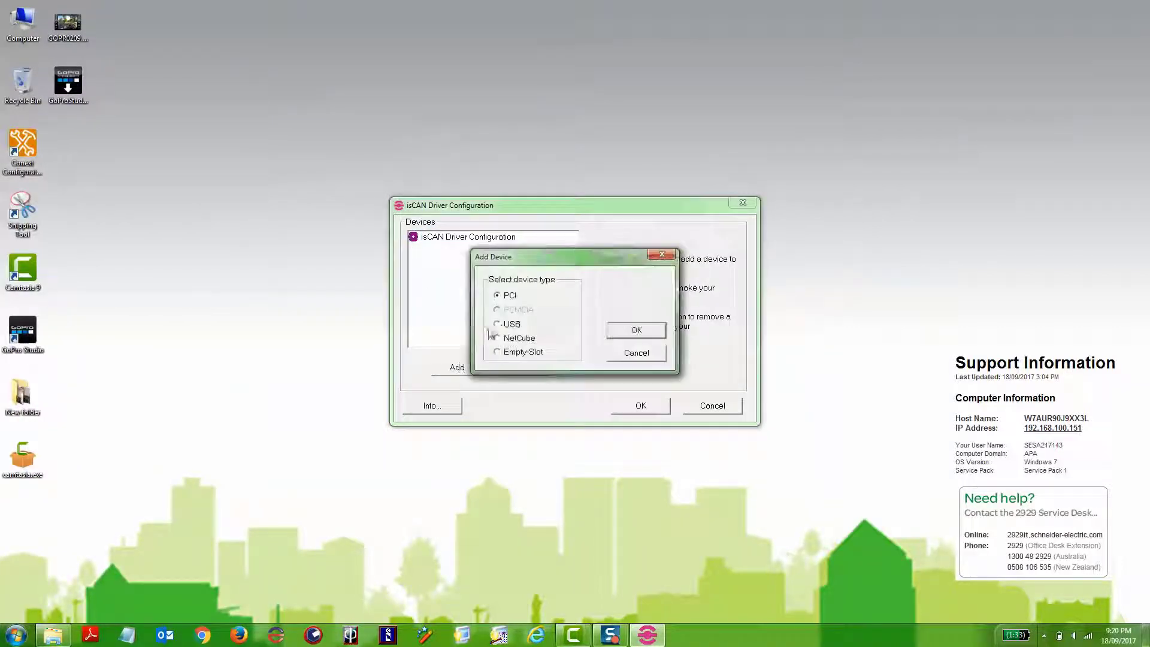
{"action": "left_click", "coordinate": [636, 331]}
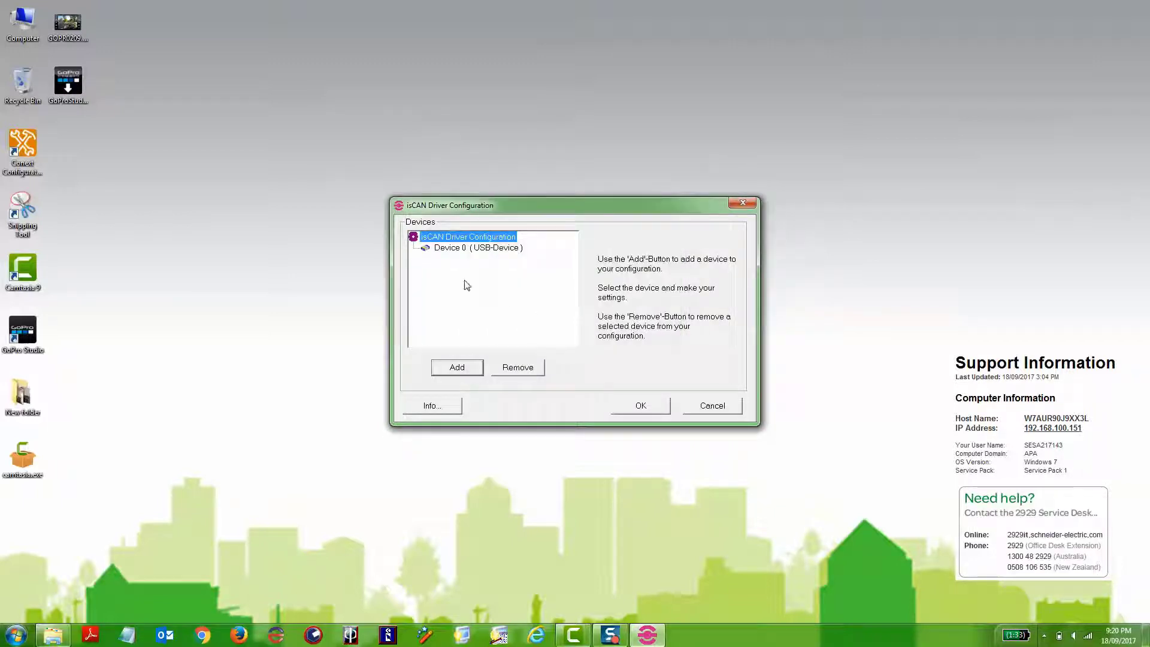
{"action": "left_click", "coordinate": [468, 248]}
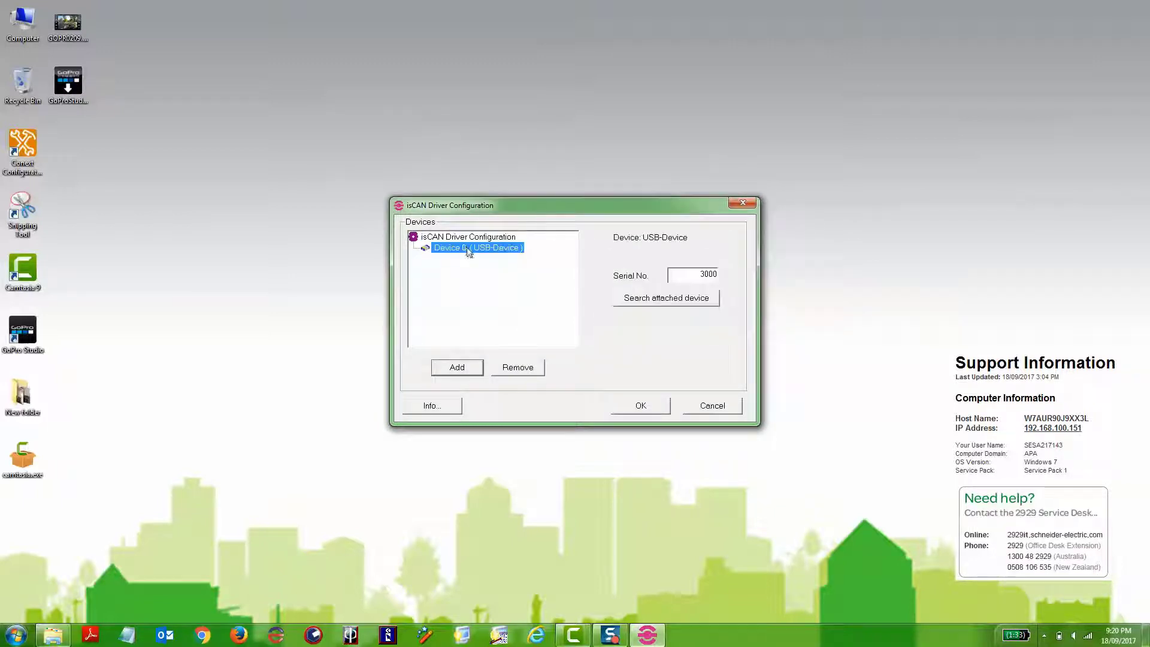
{"action": "left_click", "coordinate": [699, 278]}
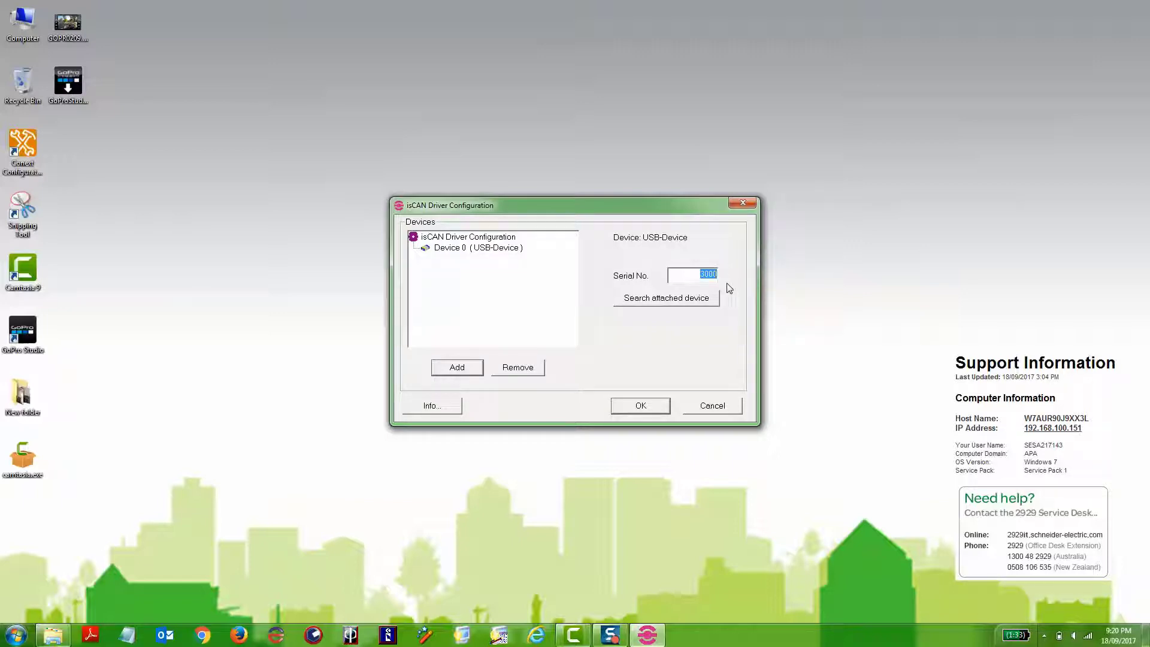
{"action": "type", "text": "19529"}
{"action": "left_click", "coordinate": [645, 406]}
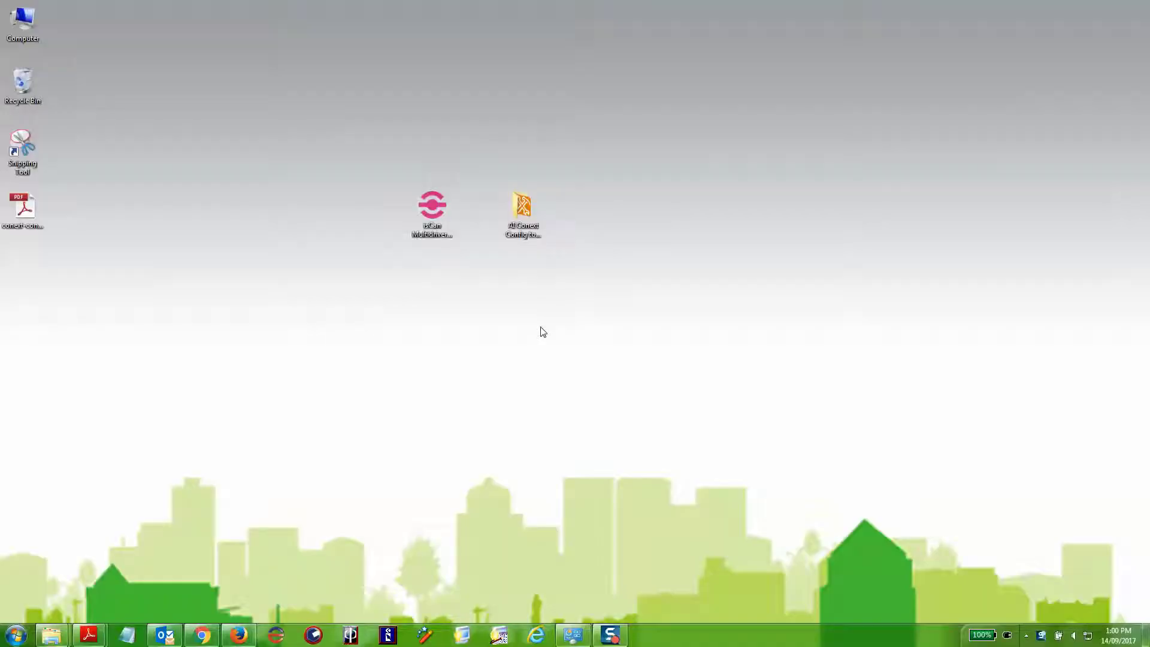
Open the AI Conext Config tool AI folder on the Desktop and run its setup file.
{"action": "double_click", "coordinate": [523, 212]}
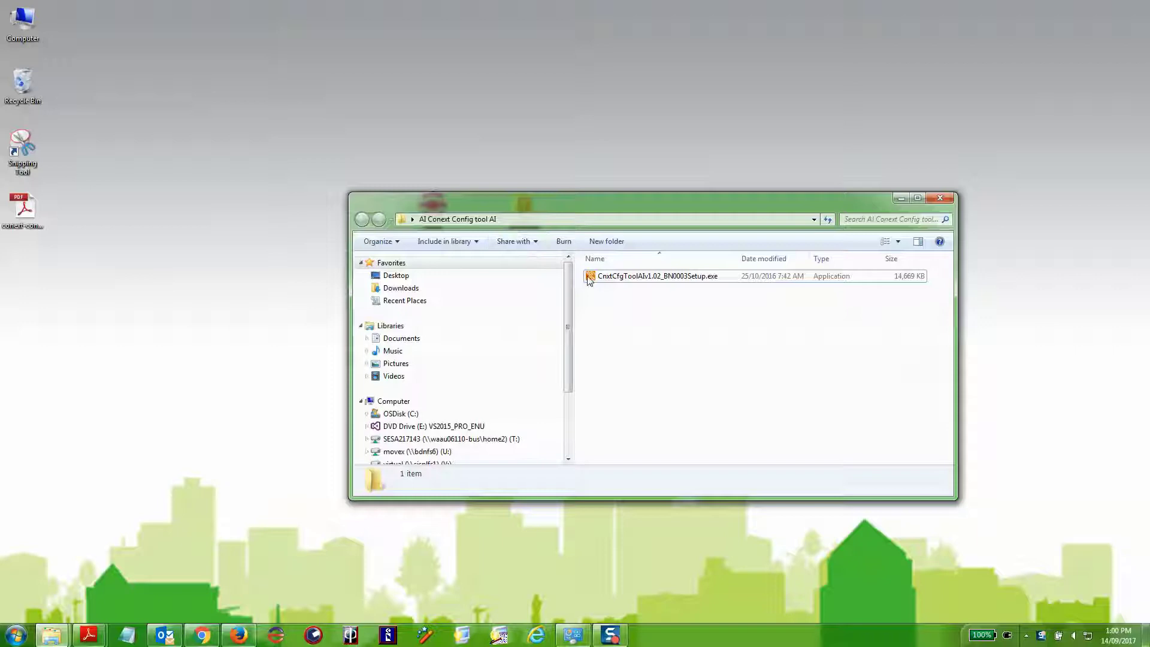
{"action": "double_click", "coordinate": [611, 282]}
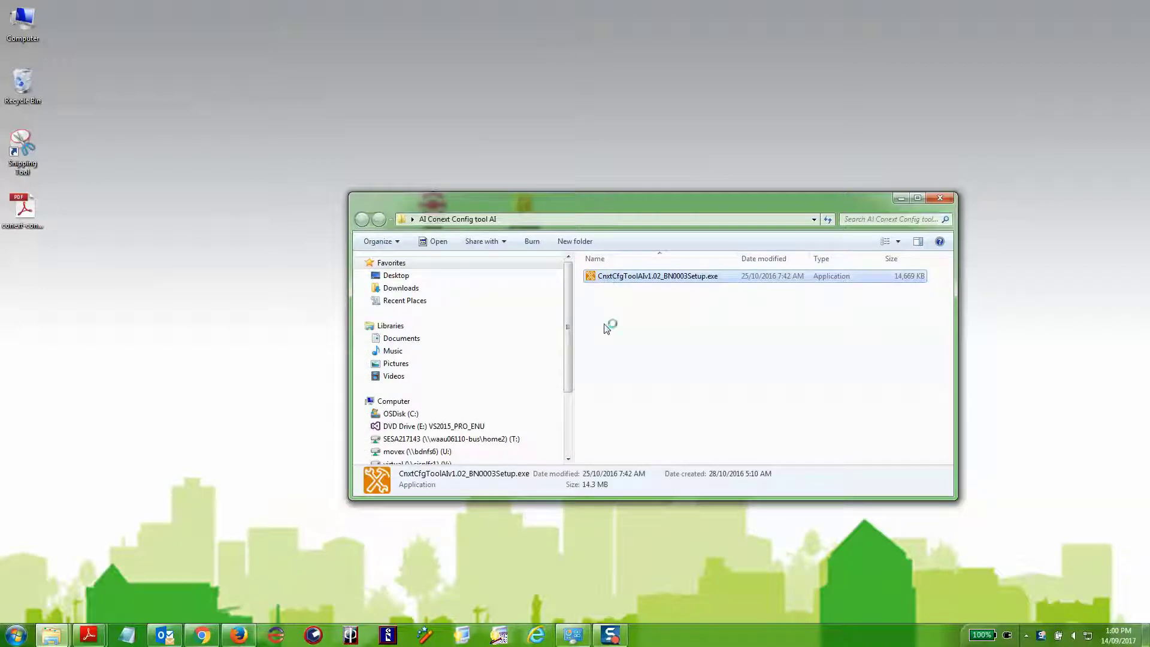
{"action": "left_click", "coordinate": [901, 198]}
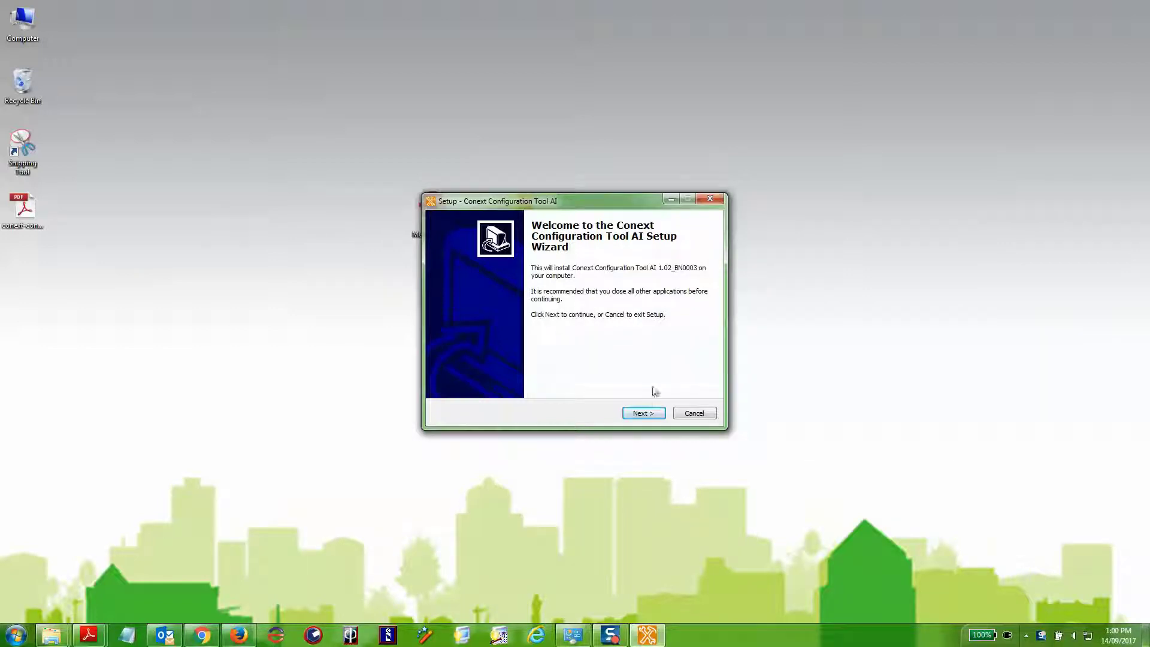
Install Conext Configuration Tool AI into the Conext Tools Start Menu folder with a desktop icon, then launch it.
{"action": "left_click", "coordinate": [644, 414]}
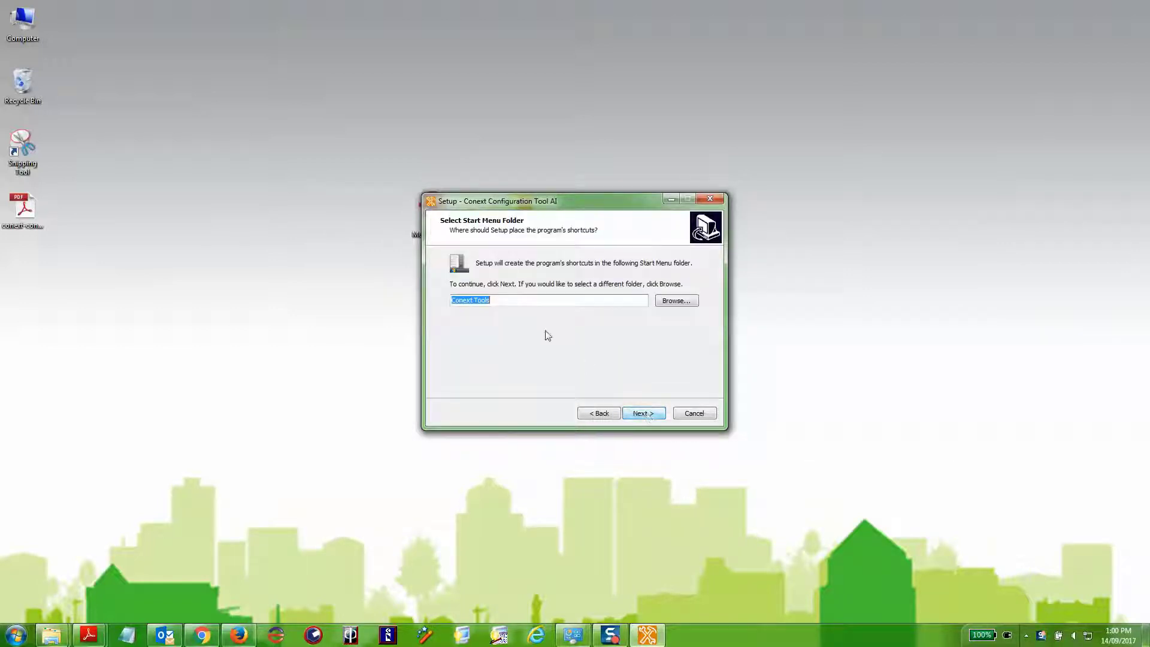
{"action": "left_click", "coordinate": [646, 414]}
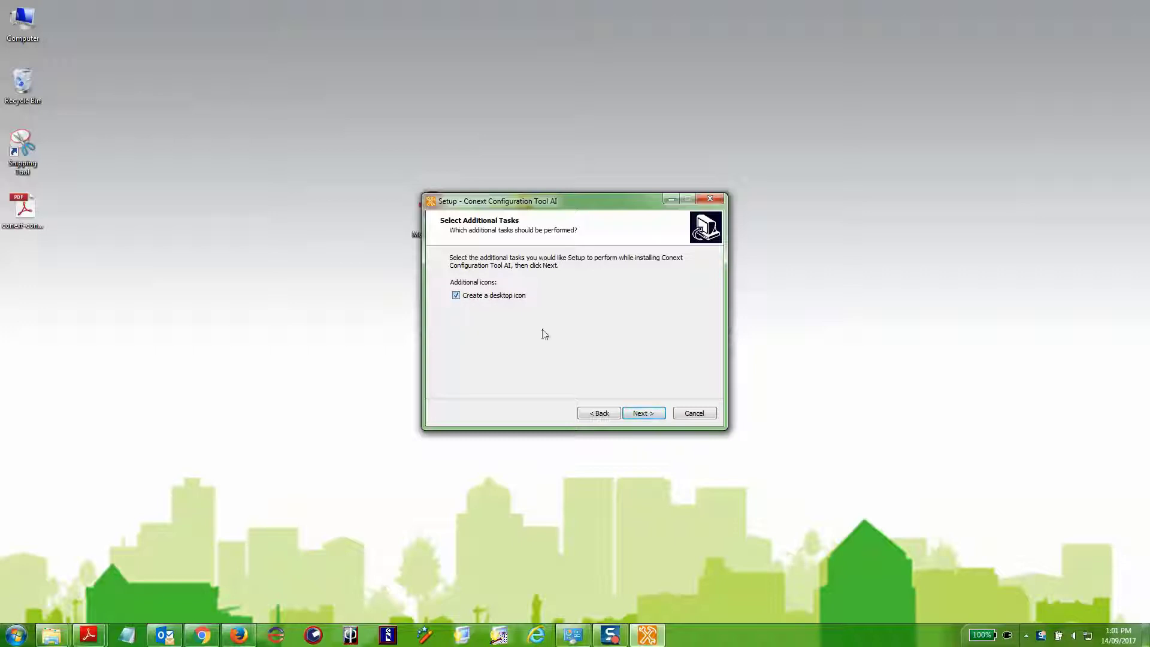
{"action": "left_click", "coordinate": [636, 414]}
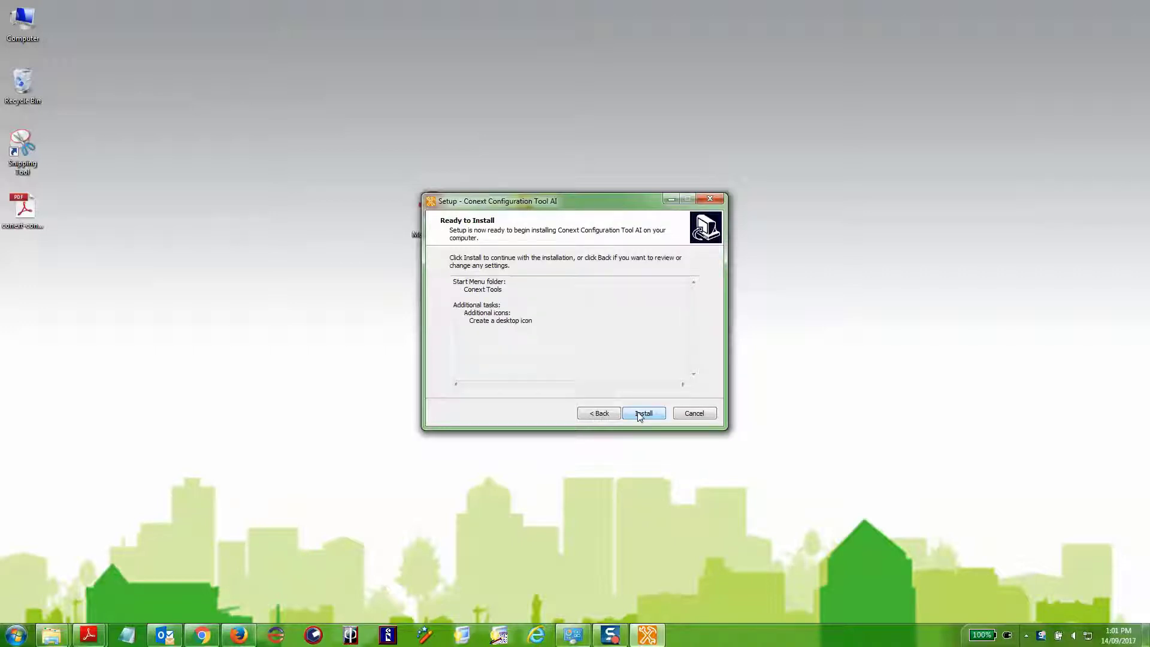
{"action": "left_click", "coordinate": [639, 414]}
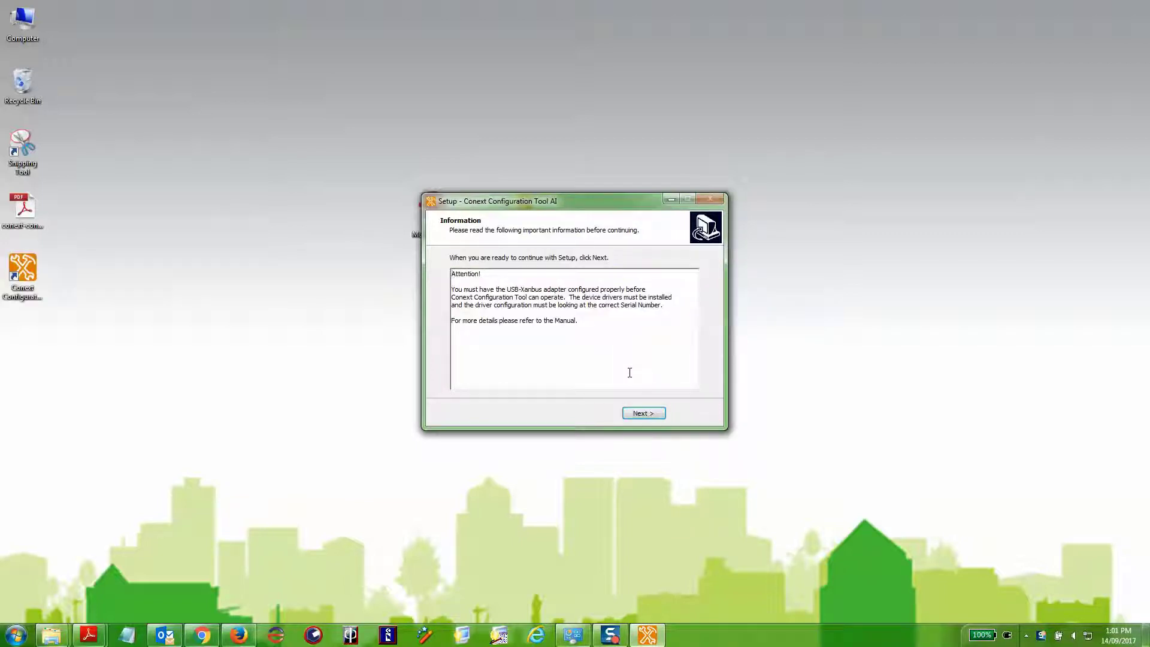
{"action": "left_click", "coordinate": [652, 420]}
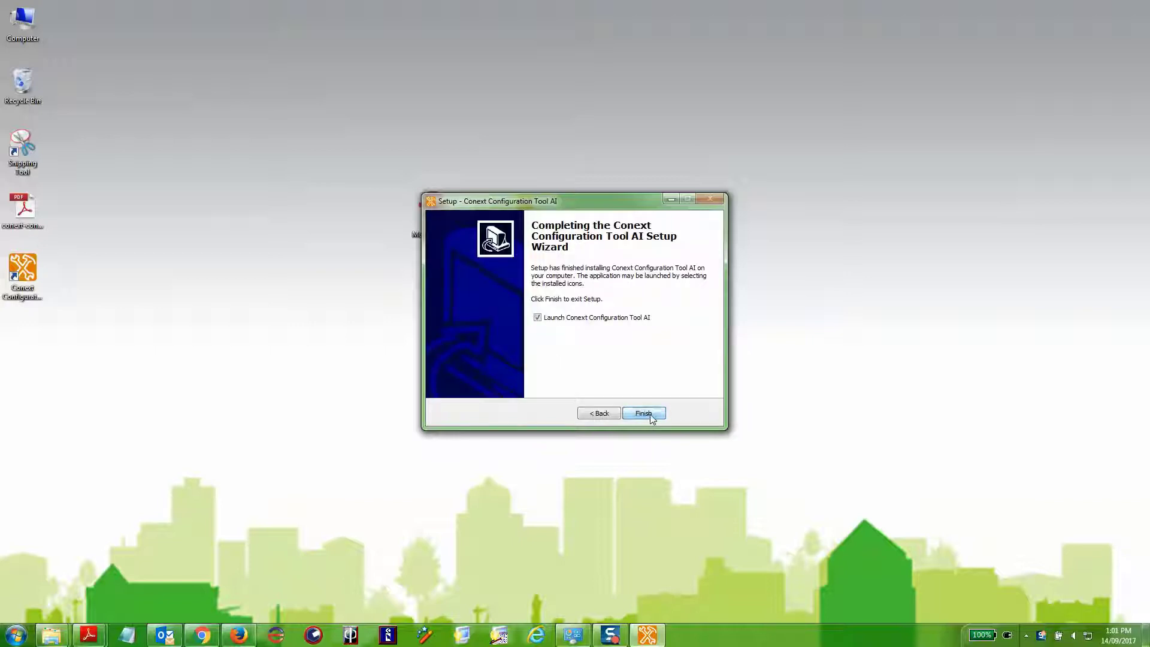
{"action": "left_click", "coordinate": [640, 413]}
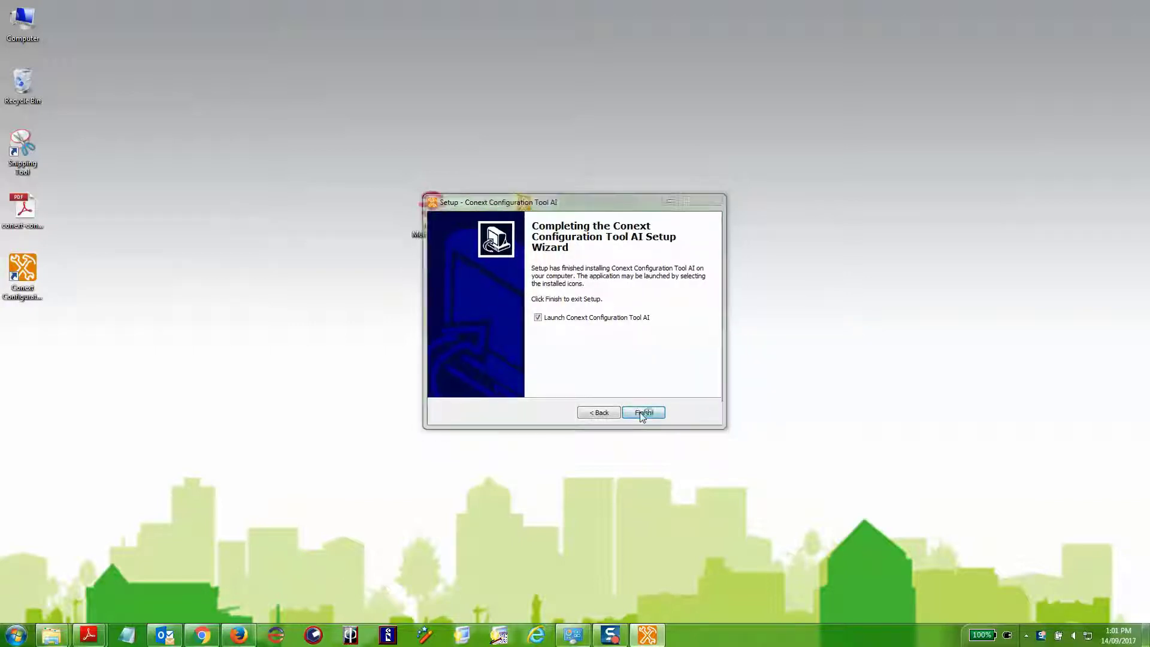
Reposition the tool window, open the Control menu, and display the Configure menu options.
{"action": "left_click_drag", "start_coordinate": [184, 57], "coordinate": [254, 86]}
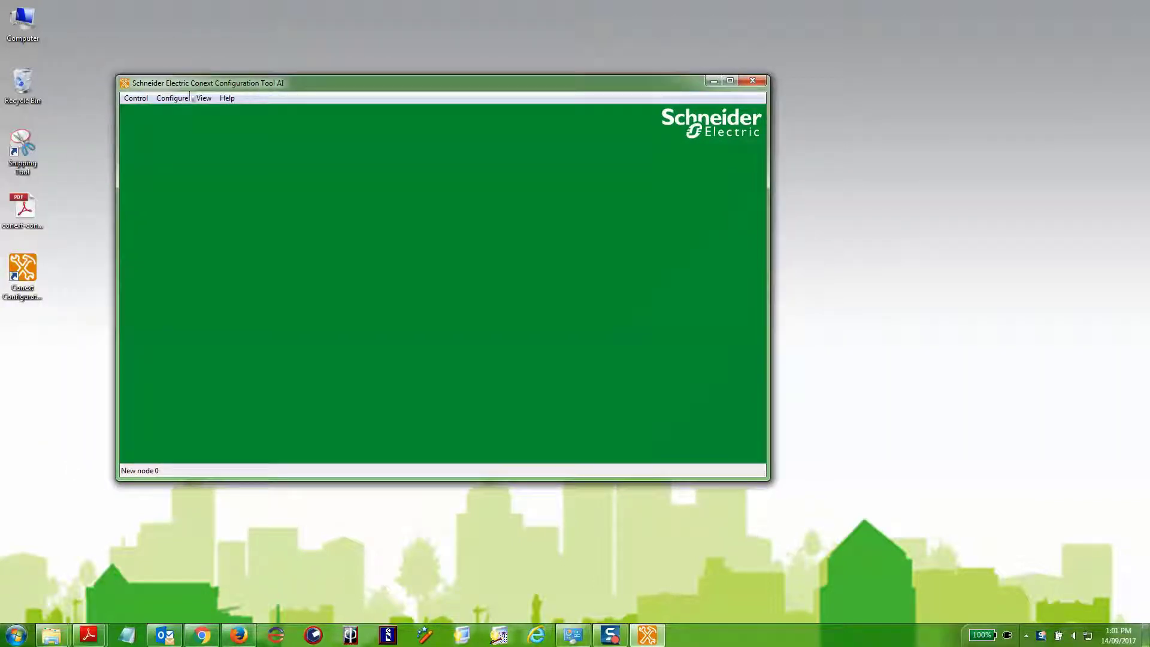
{"action": "left_click", "coordinate": [135, 98]}
{"action": "mouse_move", "coordinate": [163, 103]}
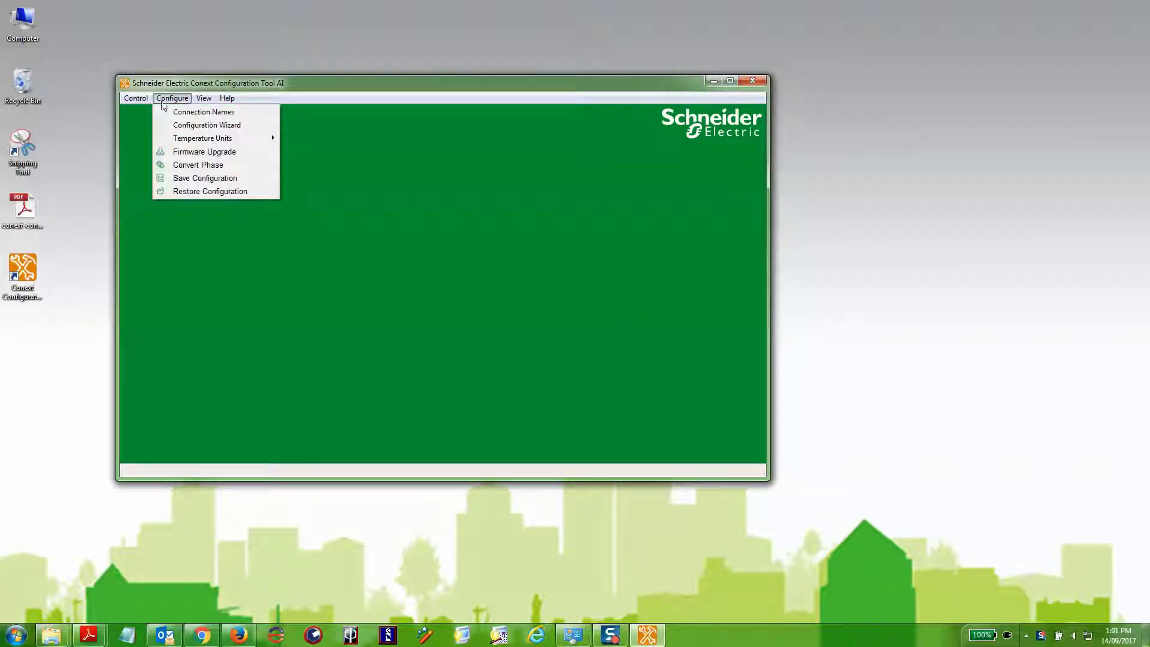